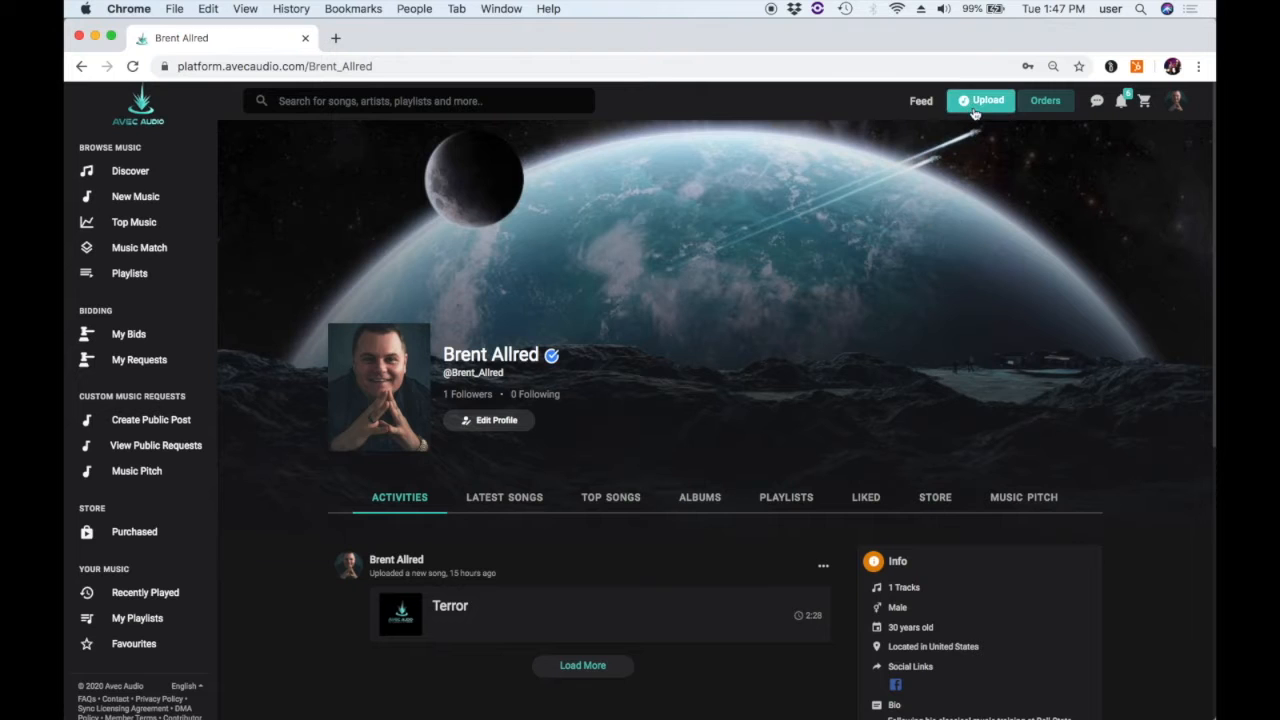
# - Open the upload page for a single track
pyautogui.click(983, 108)
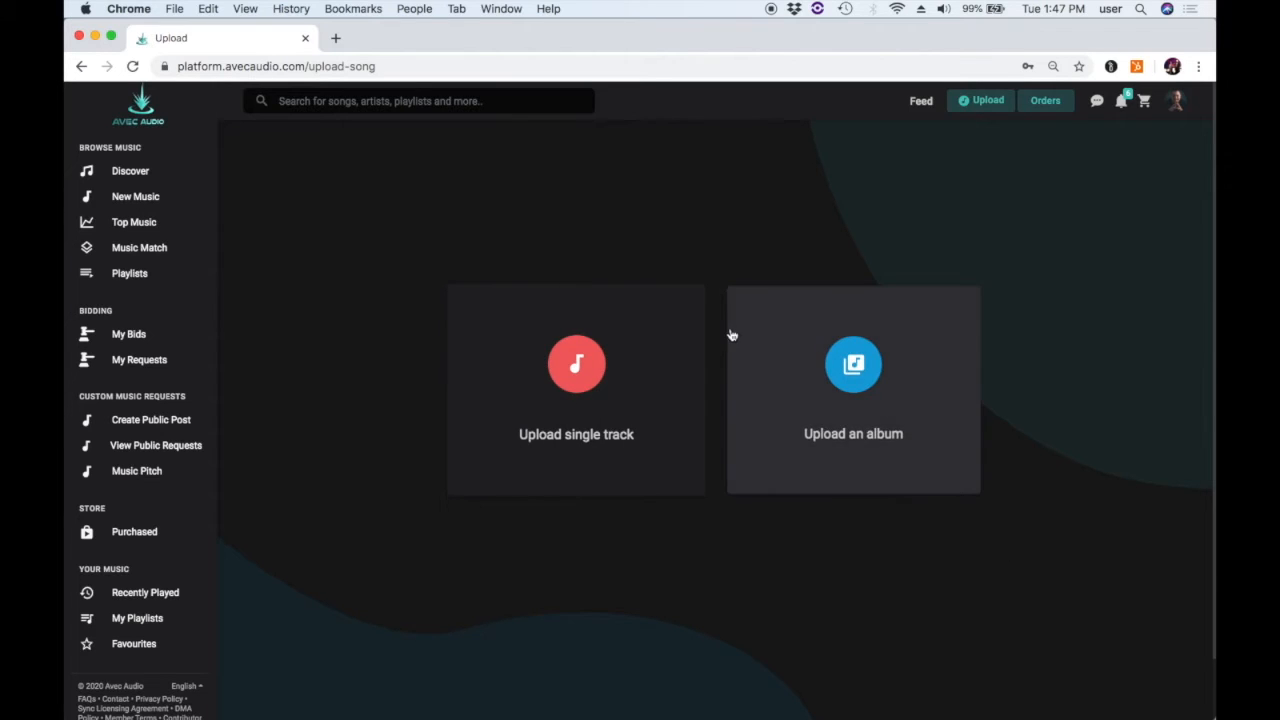
pyautogui.click(580, 367)
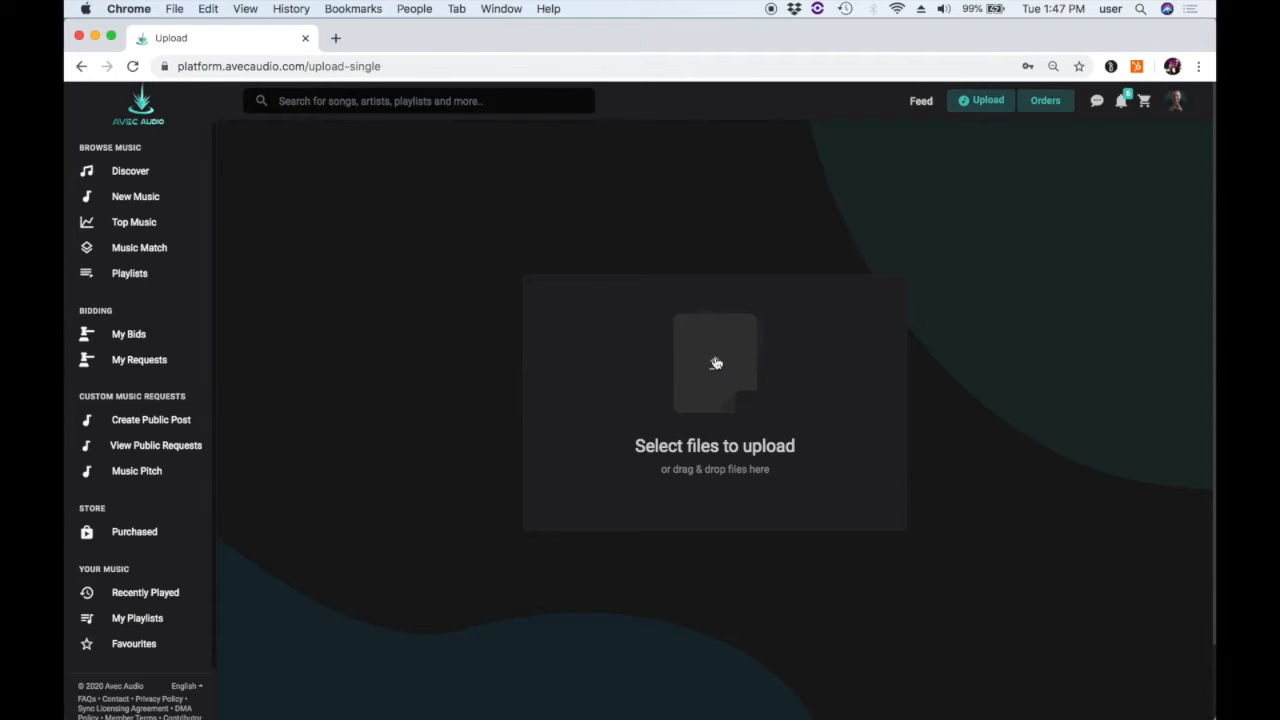
# - Return to the own artist profile and open the page of the song Terror from the activity list
pyautogui.click(1177, 104)
pyautogui.click(1136, 159)
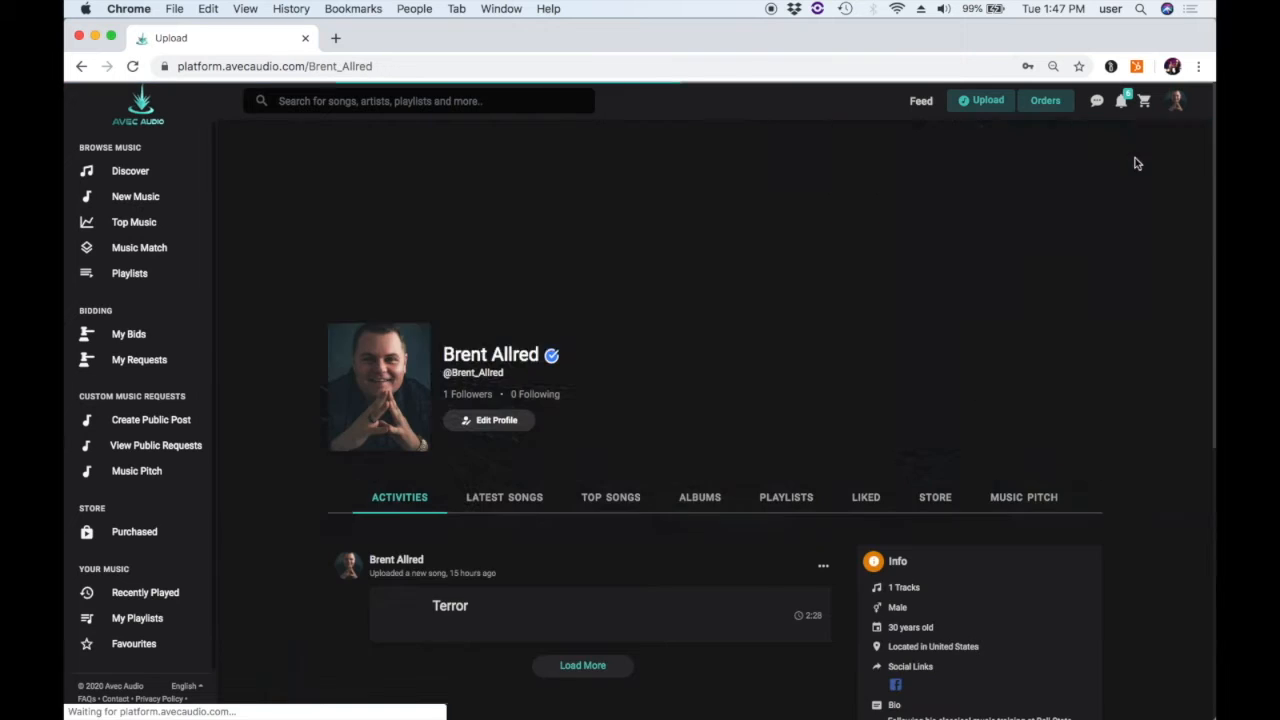
pyautogui.scroll(-3, 700, 420)
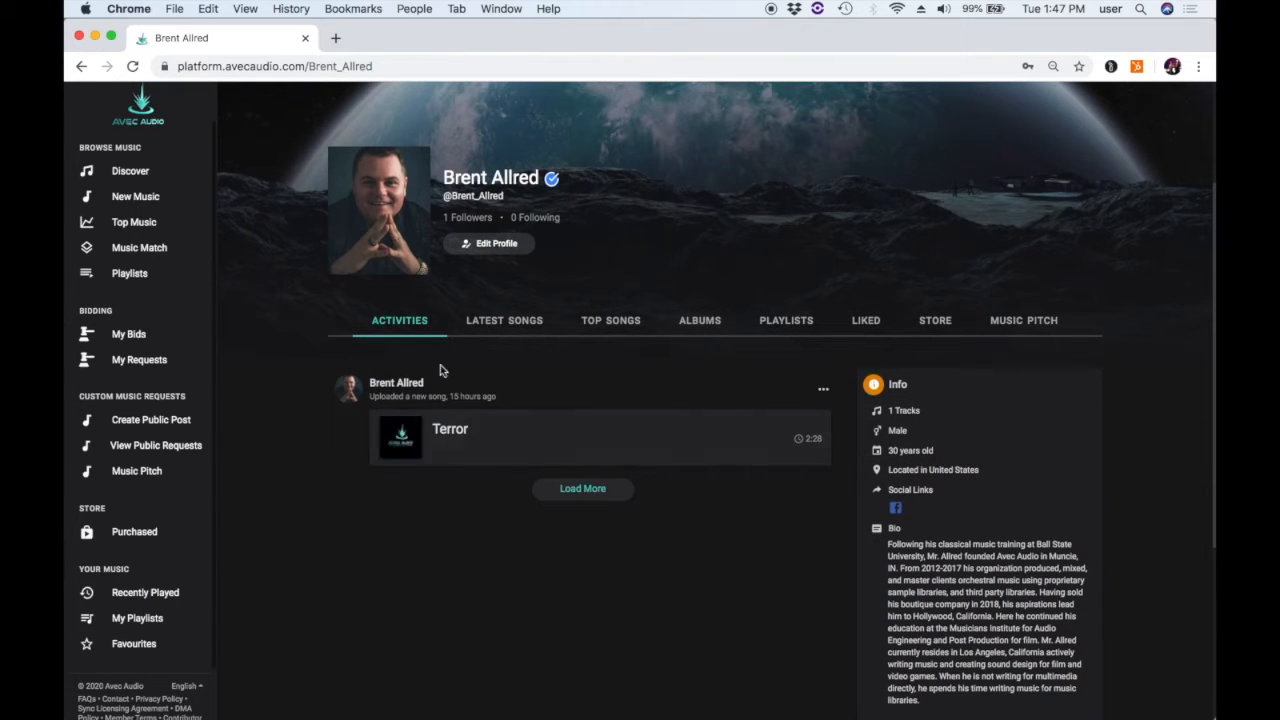
pyautogui.click(772, 438)
pyautogui.scroll(-3, 752, 420)
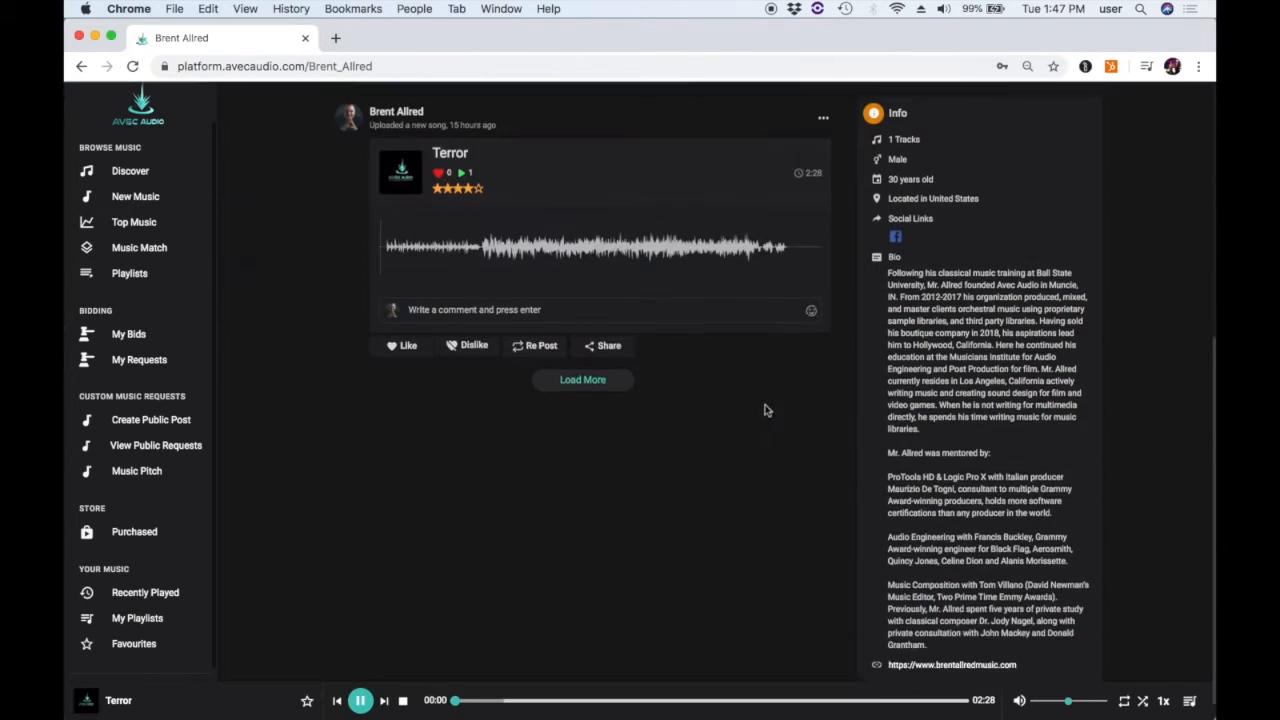
pyautogui.click(461, 146)
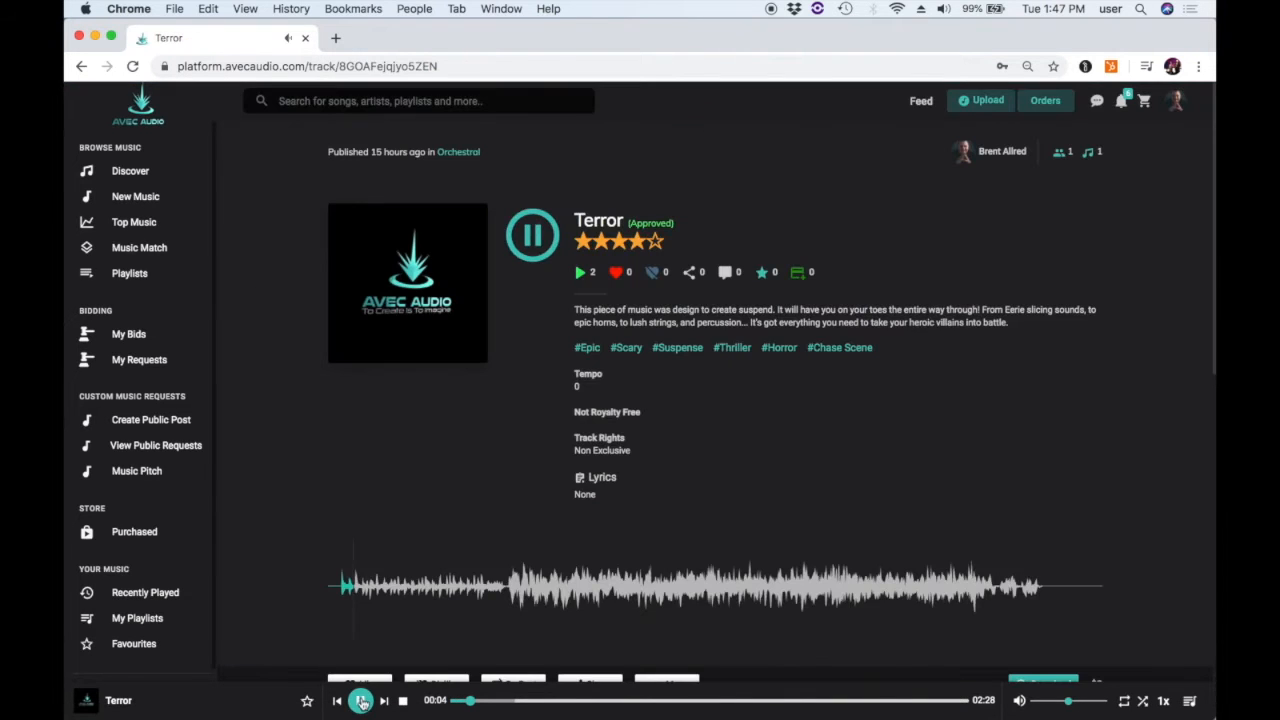
# - Pause the playback of Terror and open the track's information for editing
pyautogui.click(361, 701)
pyautogui.scroll(-5, 817, 415)
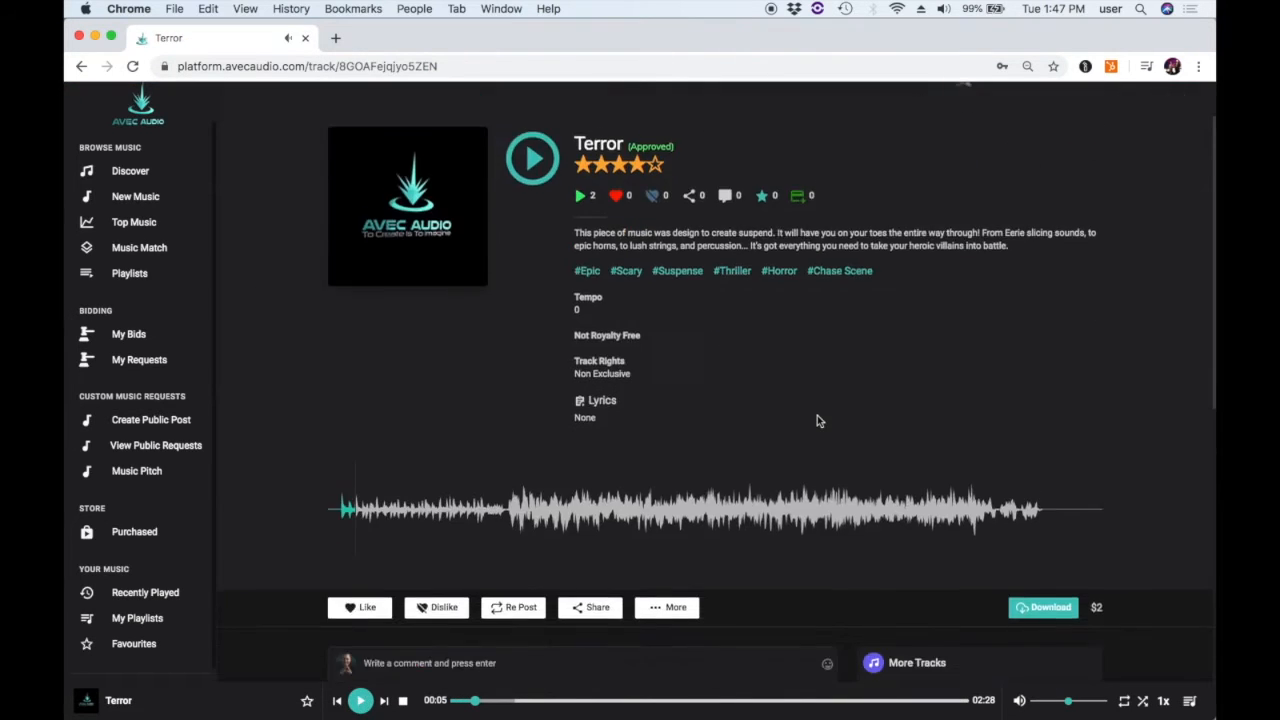
pyautogui.click(676, 464)
pyautogui.click(656, 511)
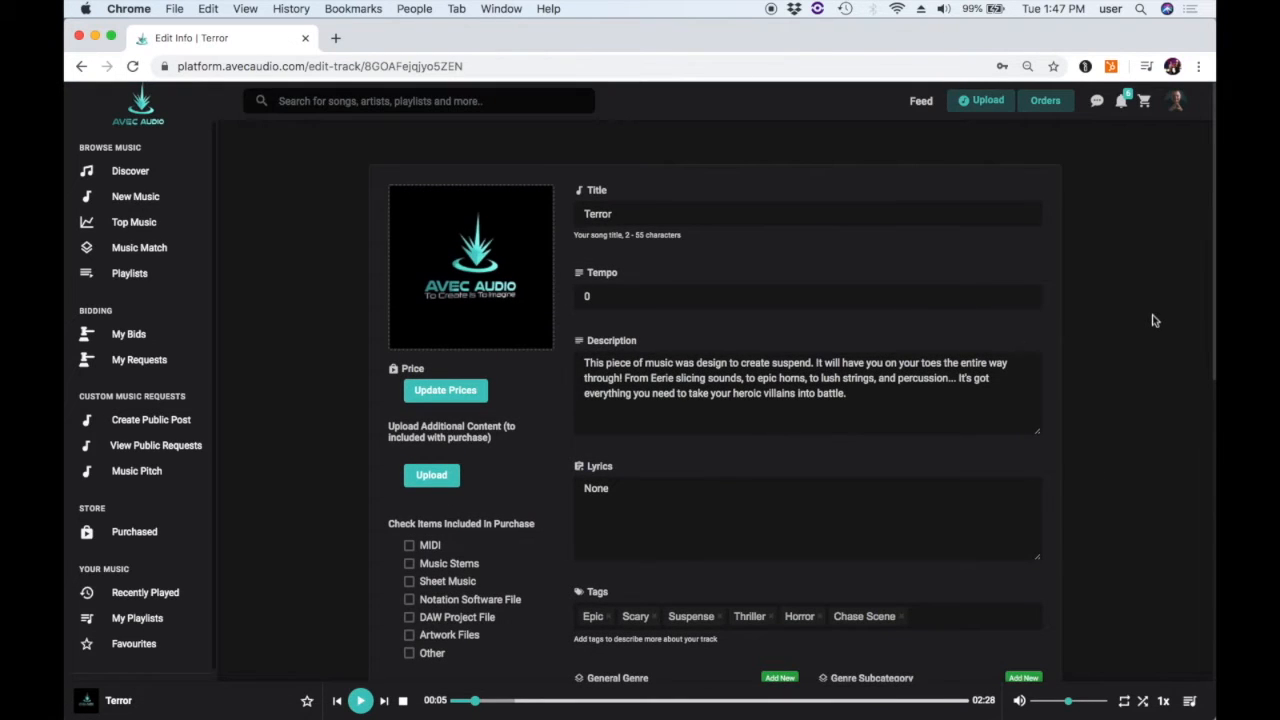
# - Look over the track's edit form and set the tempo to 96
pyautogui.scroll(-15, 1153, 320)
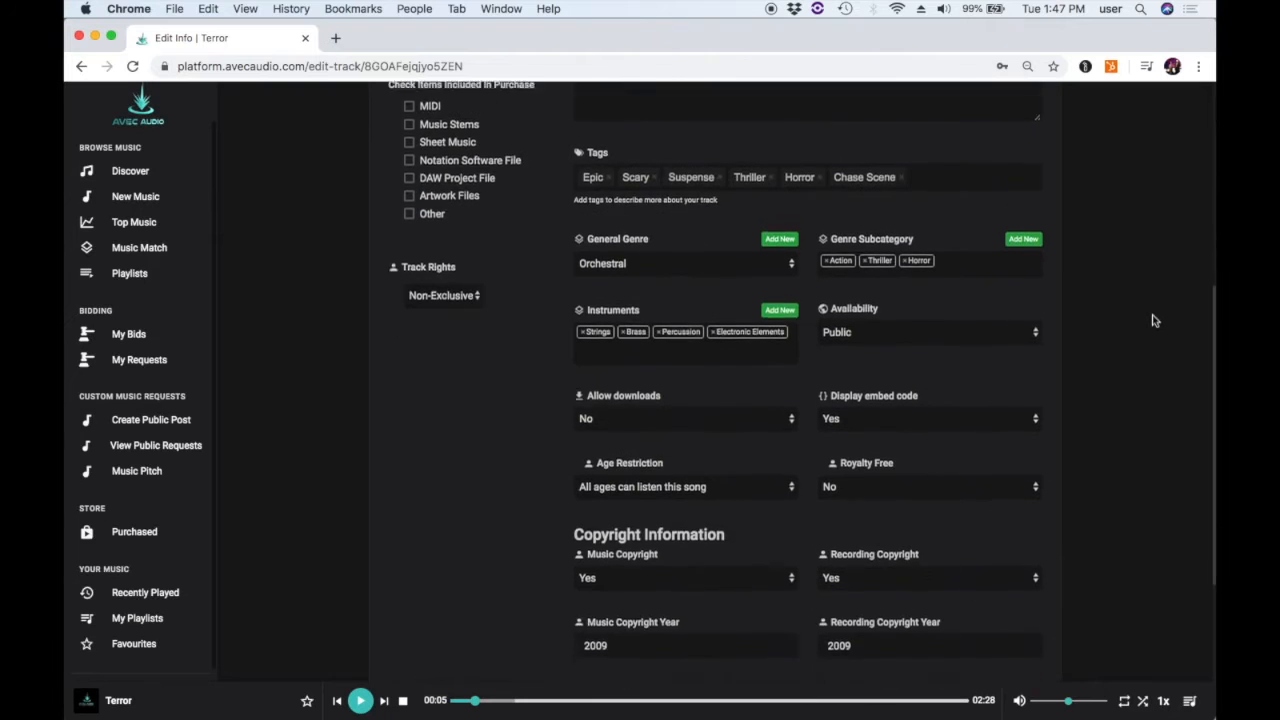
pyautogui.scroll(10, 1153, 320)
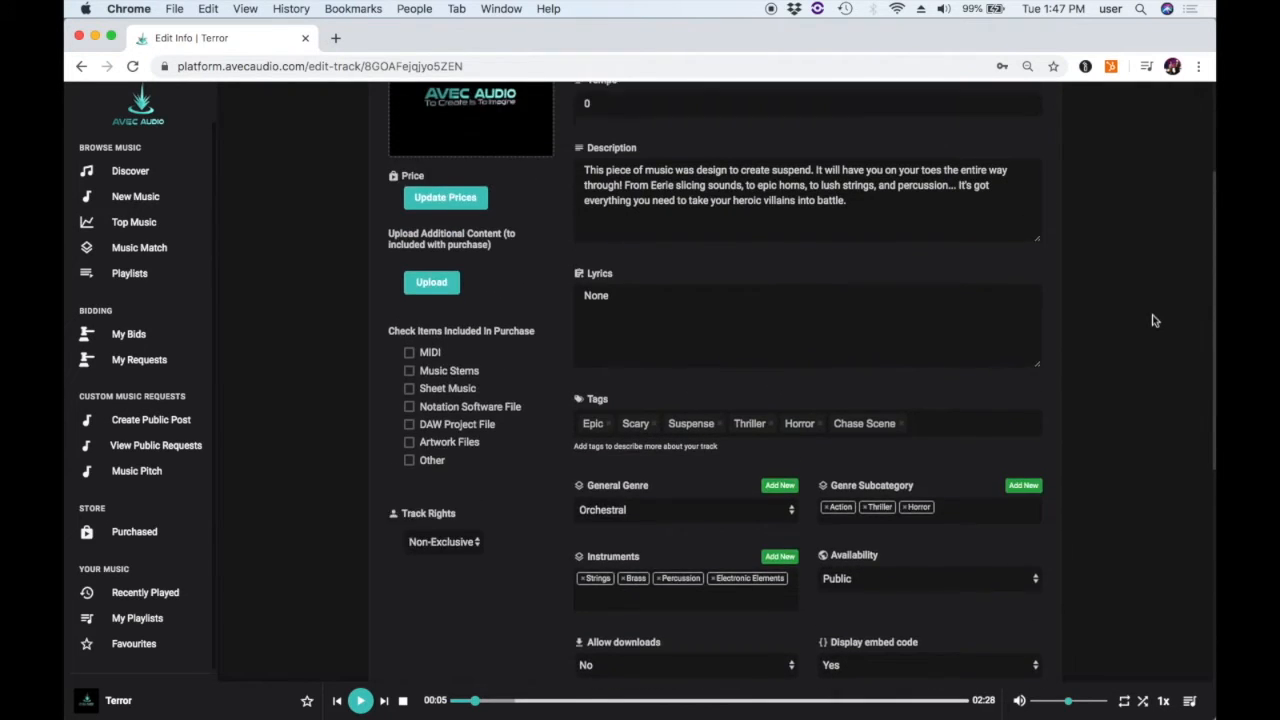
pyautogui.scroll(1, 1153, 320)
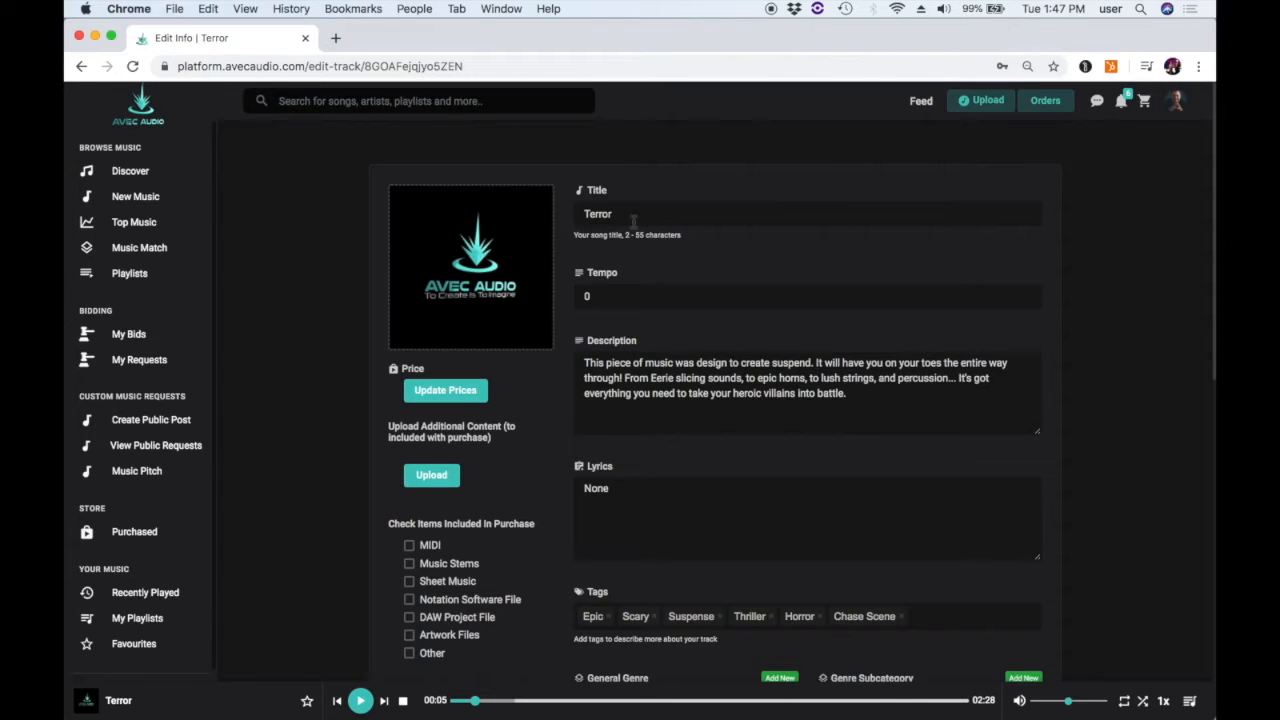
pyautogui.moveTo(610, 297); pyautogui.dragTo(560, 300)
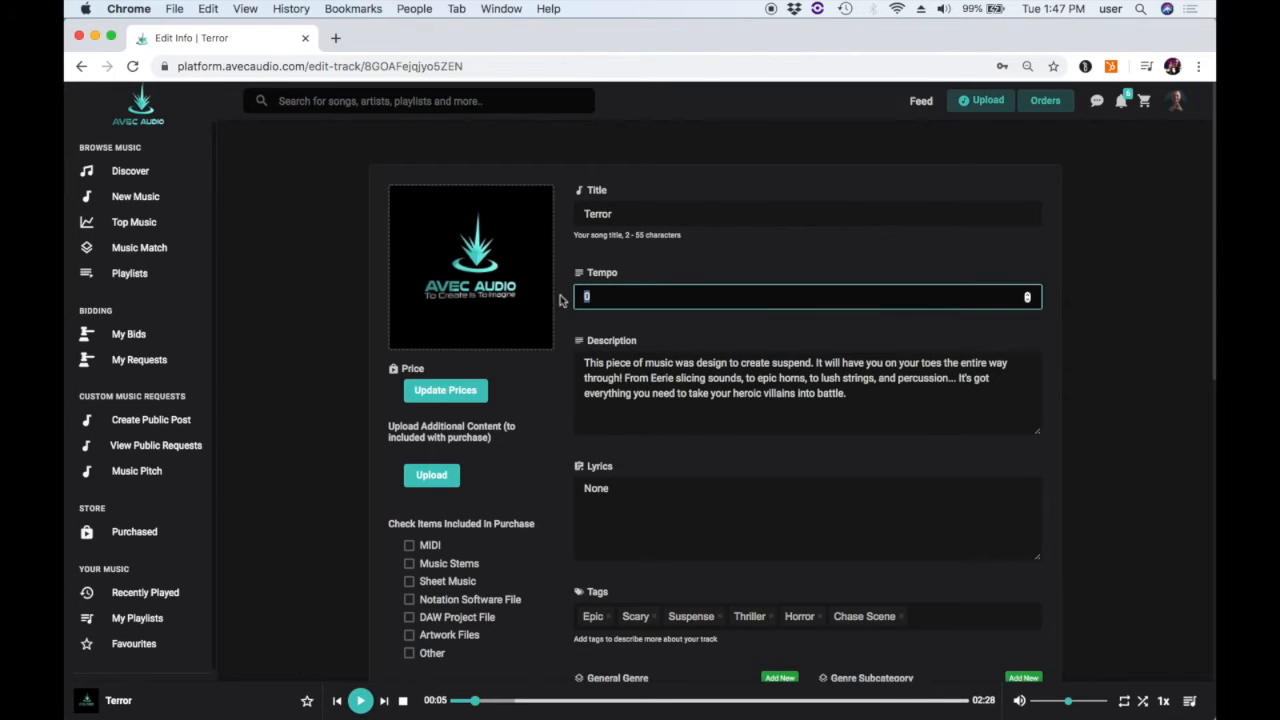
pyautogui.press('BackSpace')
pyautogui.write('96')
# - Review the single, multiple and unlimited license prices of the track and save them
pyautogui.scroll(-2, 792, 408)
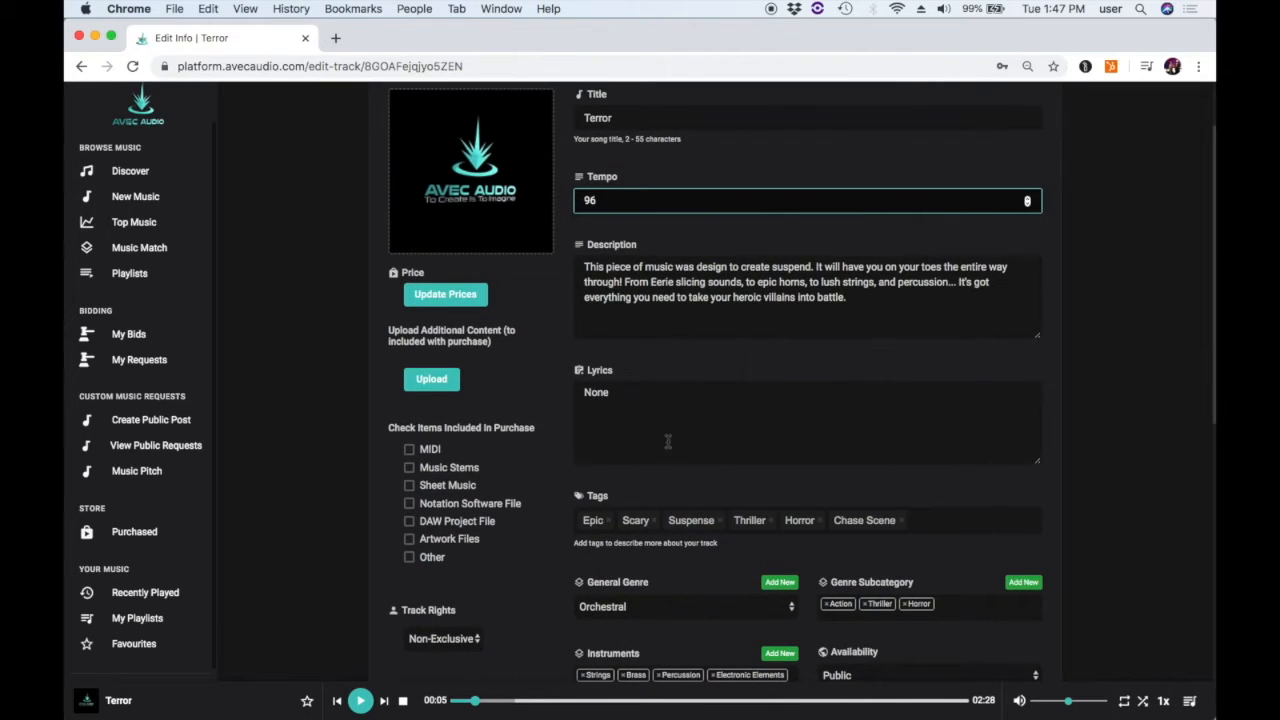
pyautogui.scroll(2, 708, 388)
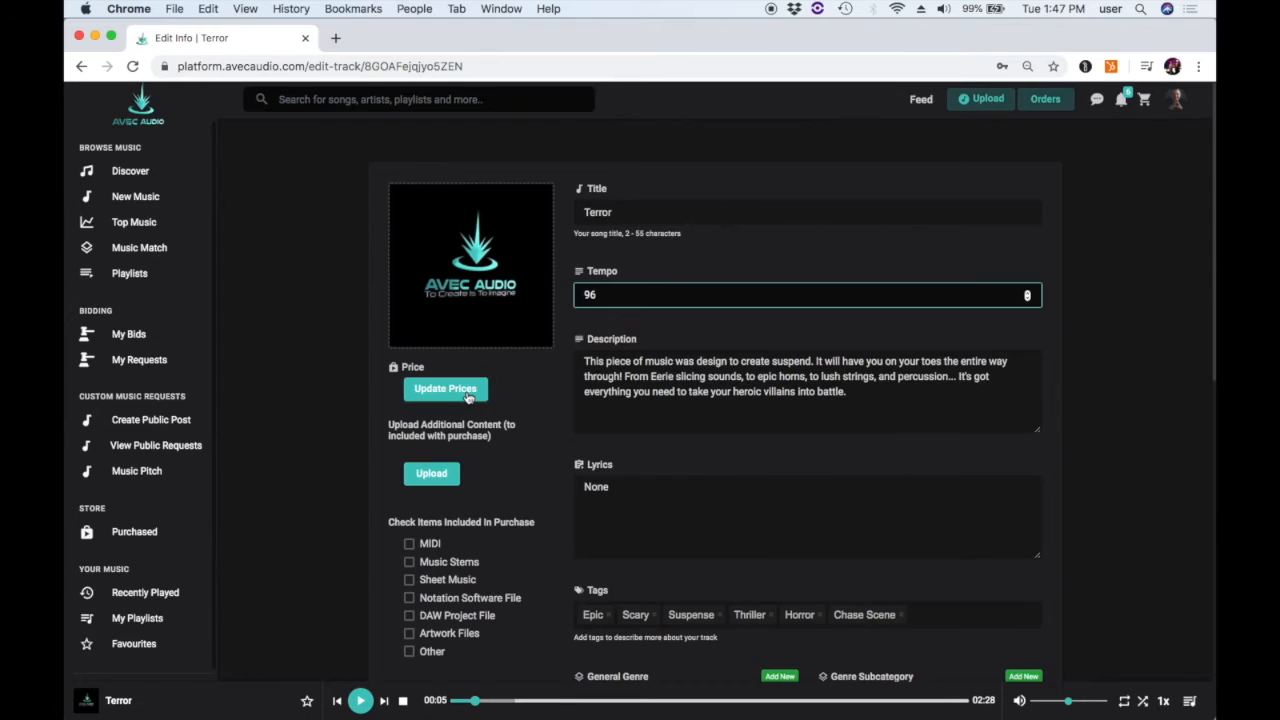
pyautogui.click(445, 390)
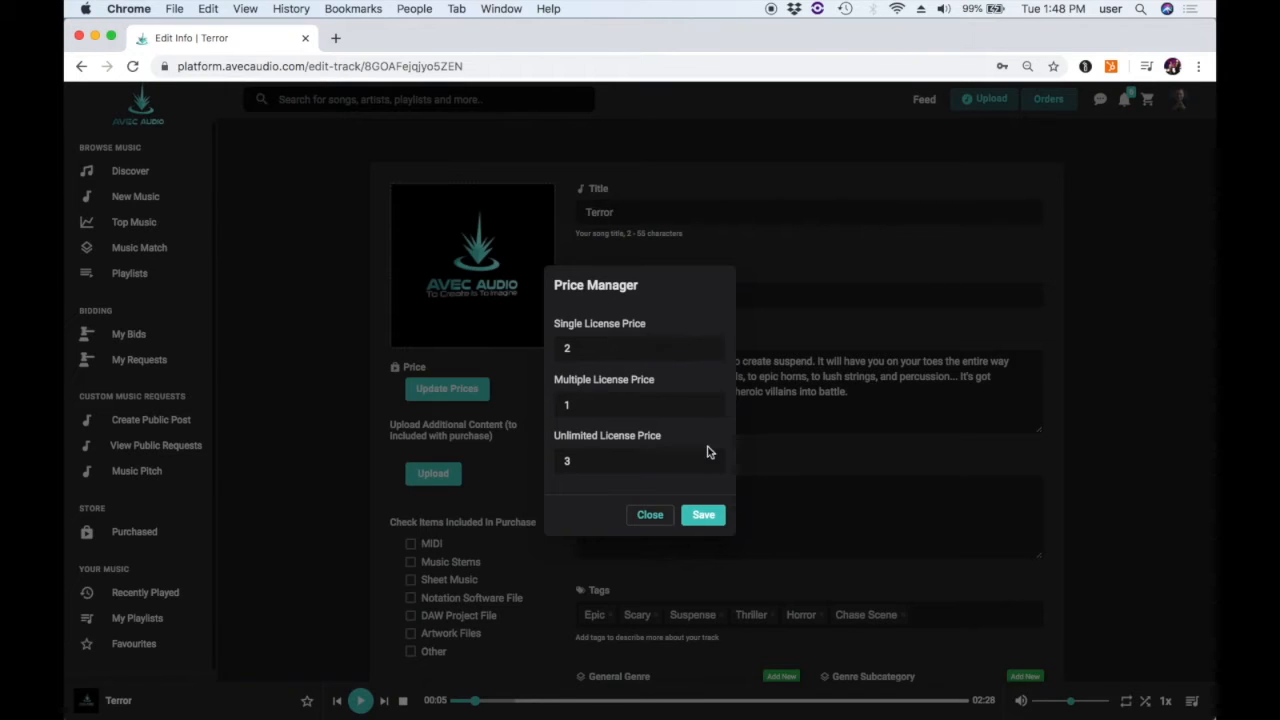
pyautogui.click(703, 516)
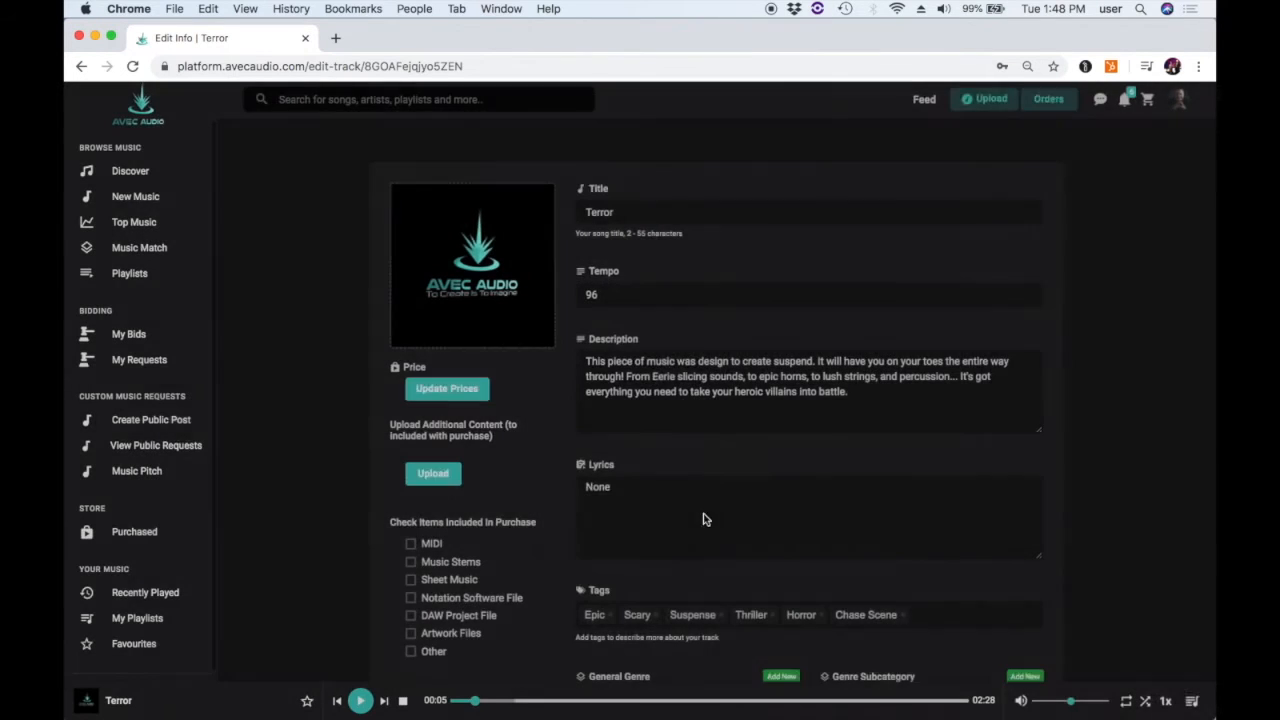
# - Upload Test Zip.zip from the Desktop as additional content included with the purchase
pyautogui.scroll(-1, 736, 461)
pyautogui.scroll(-3, 736, 462)
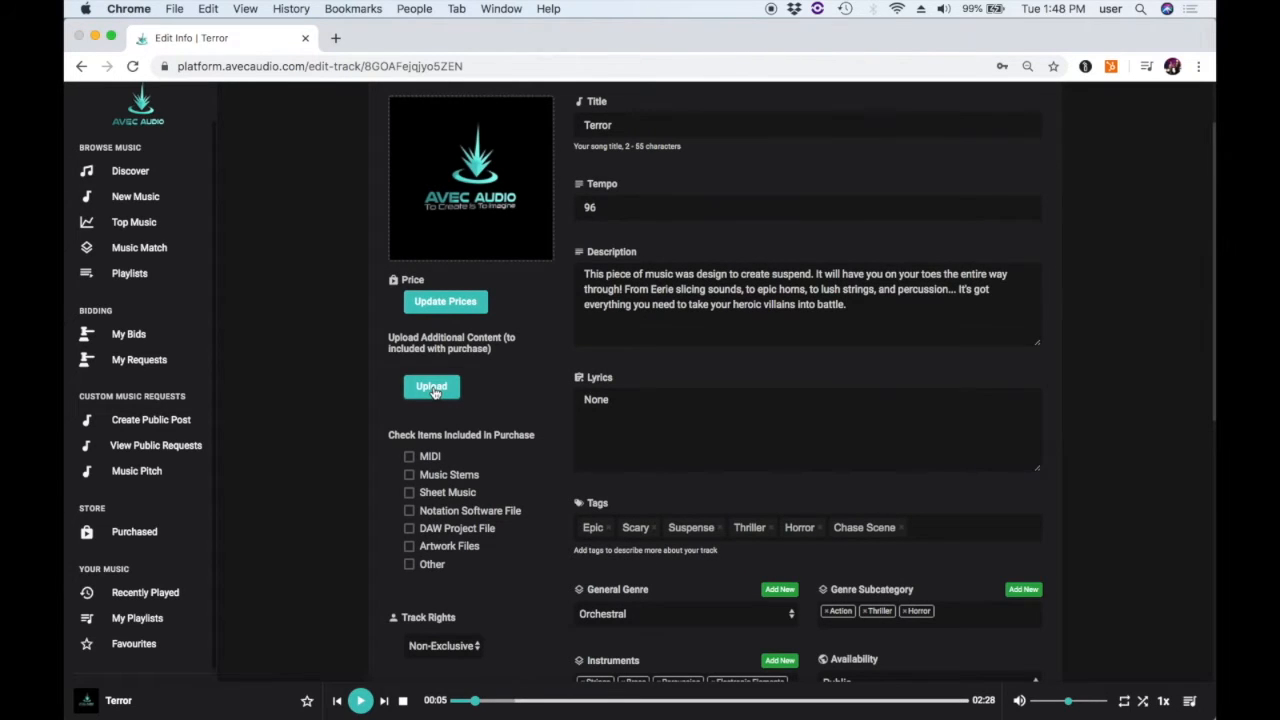
pyautogui.click(433, 390)
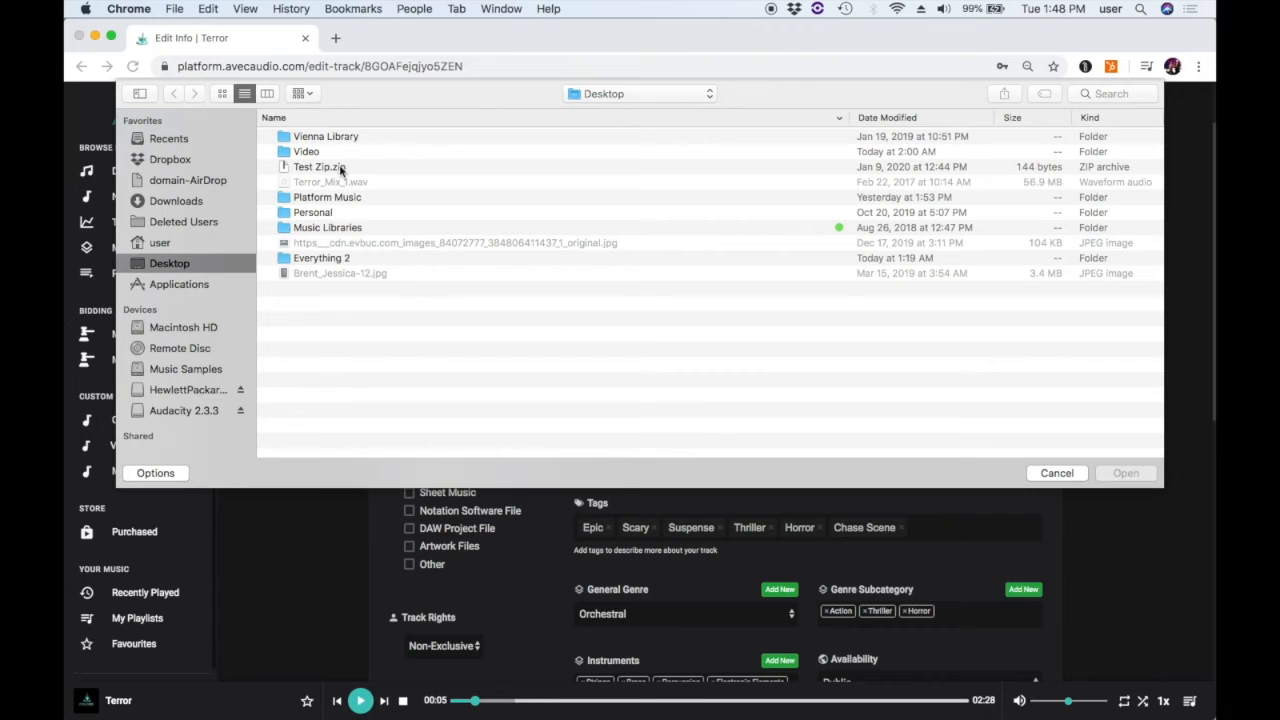
pyautogui.click(338, 167)
pyautogui.click(1137, 476)
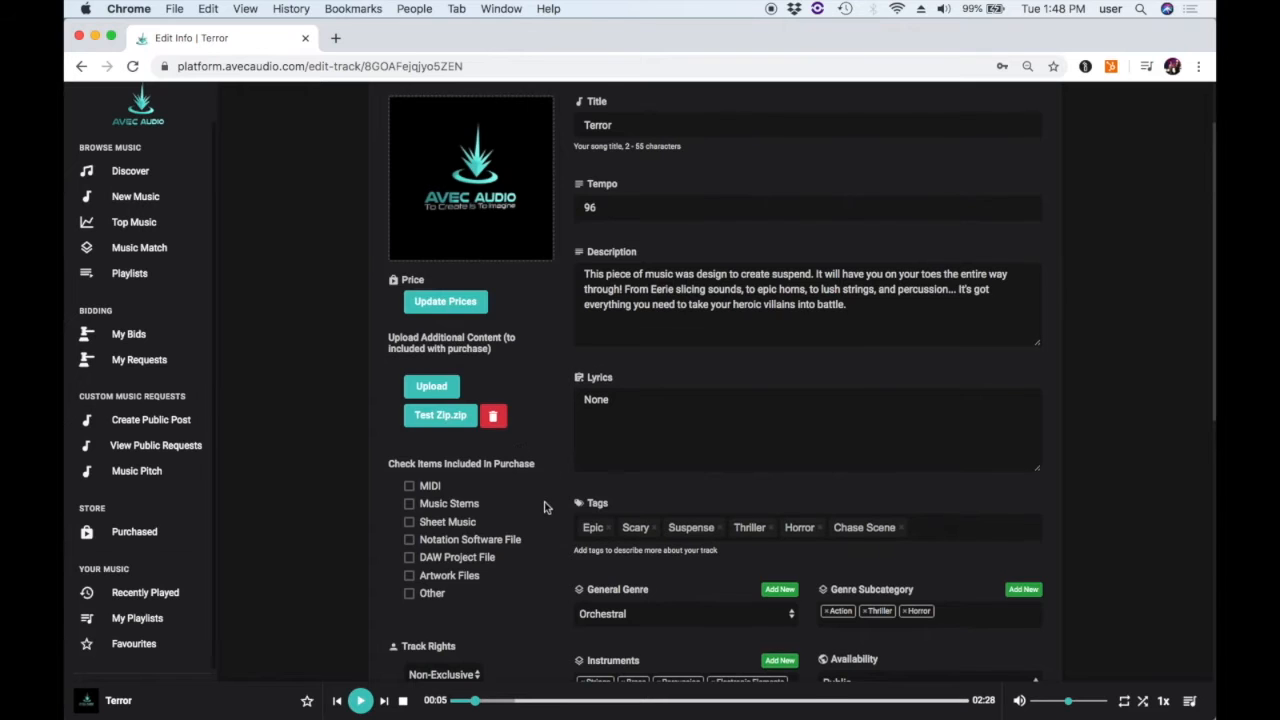
# - Look through the general genre choices, pick Orchestral, and view the form for adding a new general genre without adding one
pyautogui.scroll(-3, 545, 507)
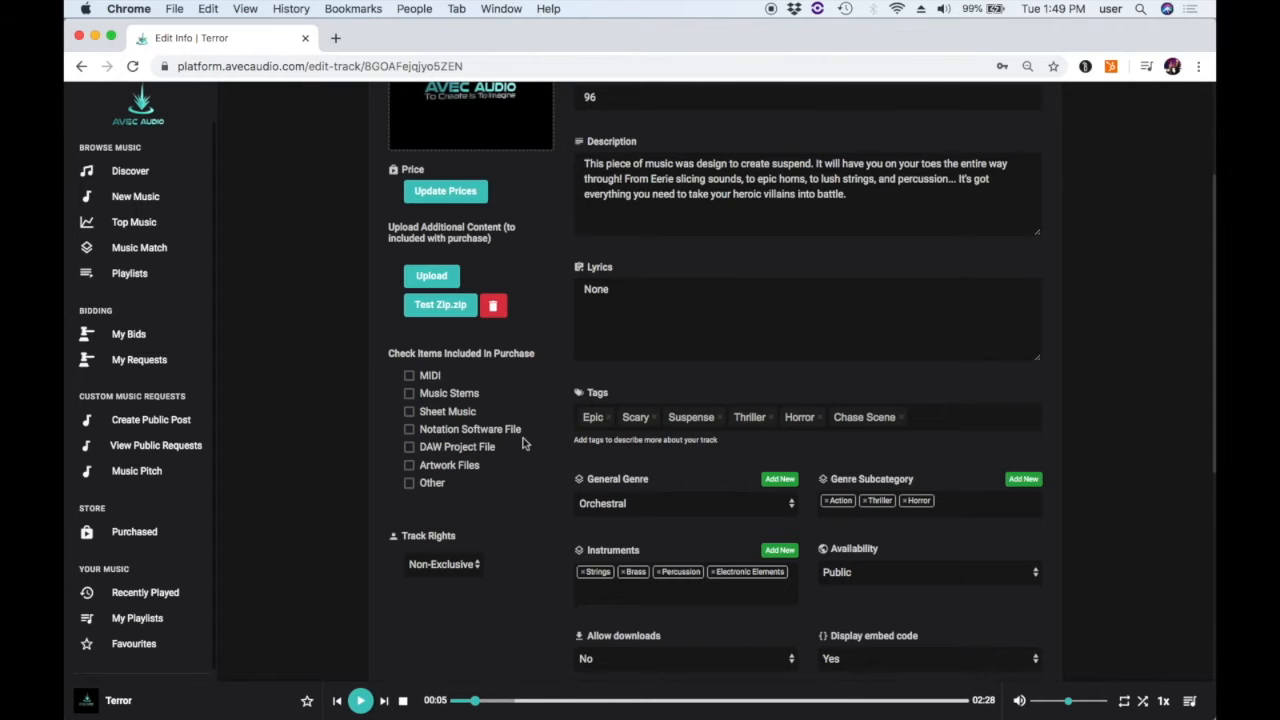
pyautogui.scroll(-5, 522, 443)
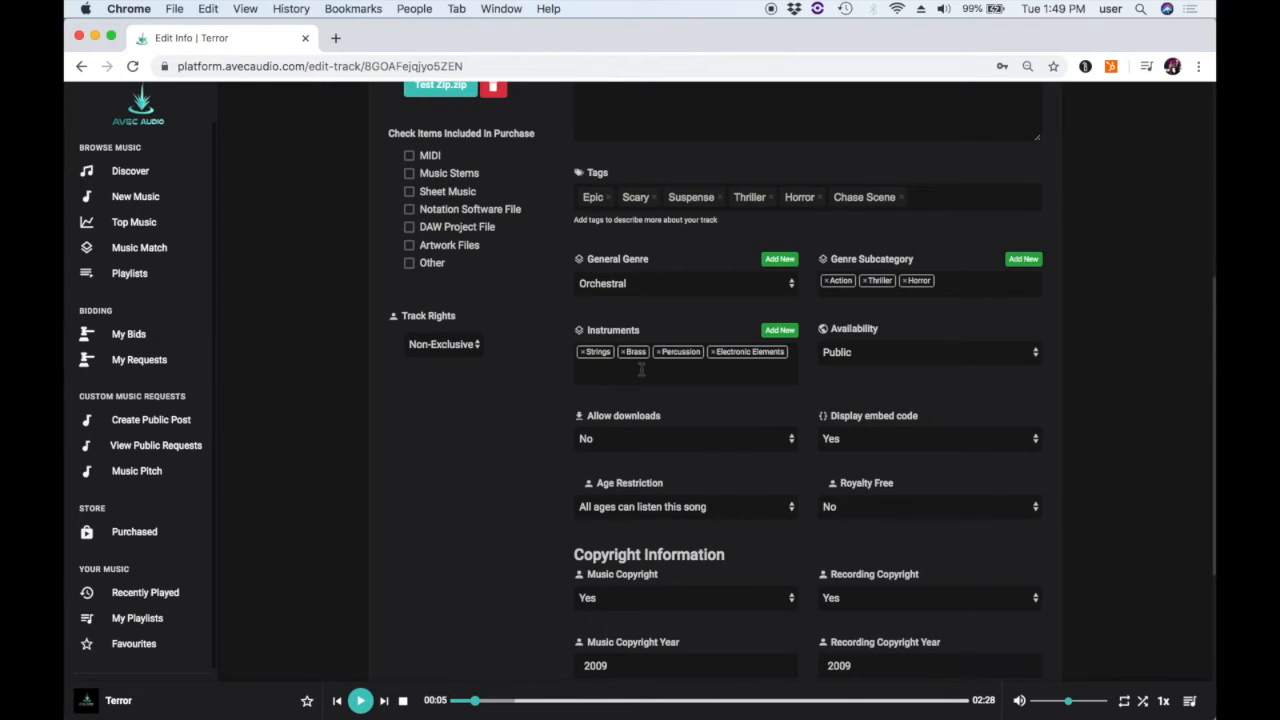
pyautogui.click(701, 290)
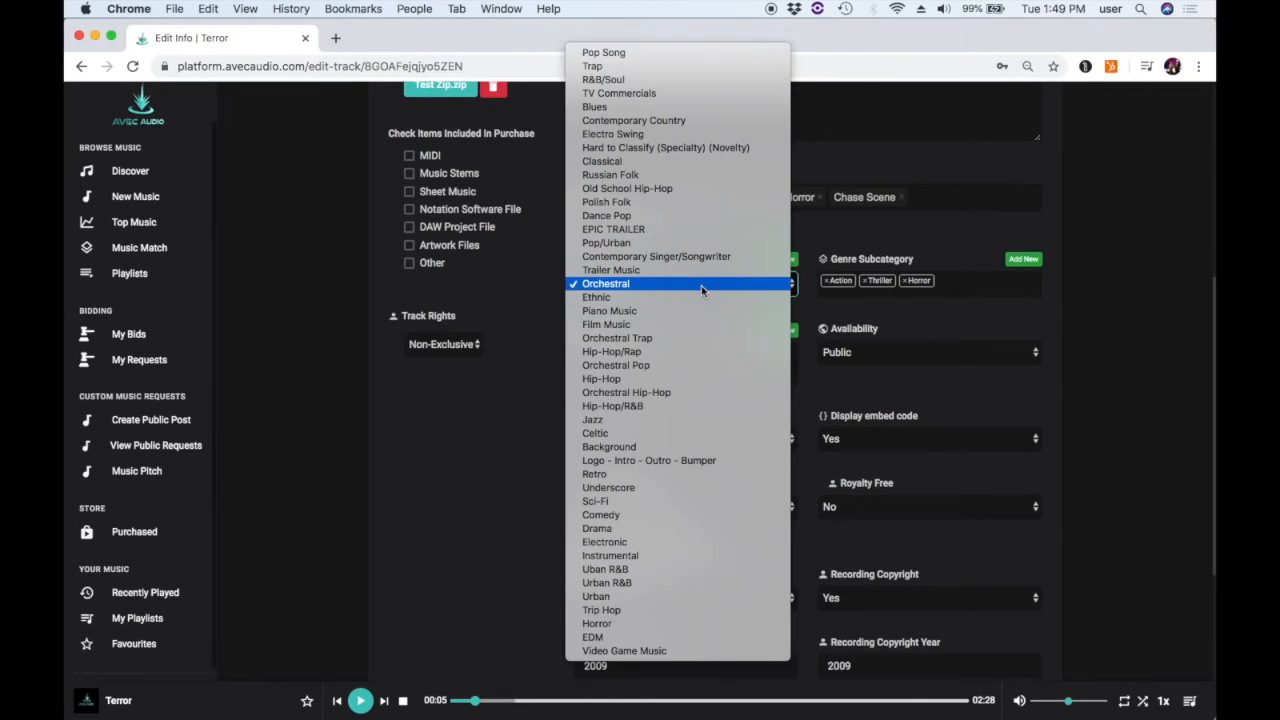
pyautogui.click(701, 285)
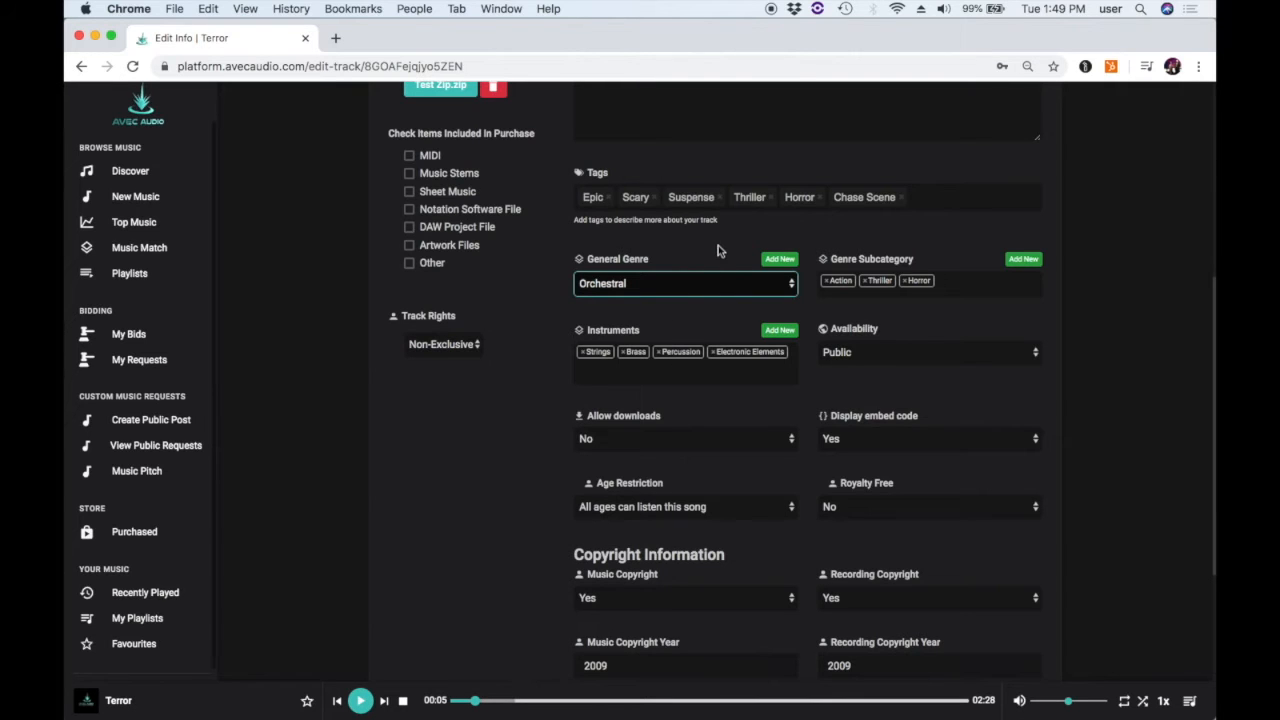
pyautogui.click(780, 262)
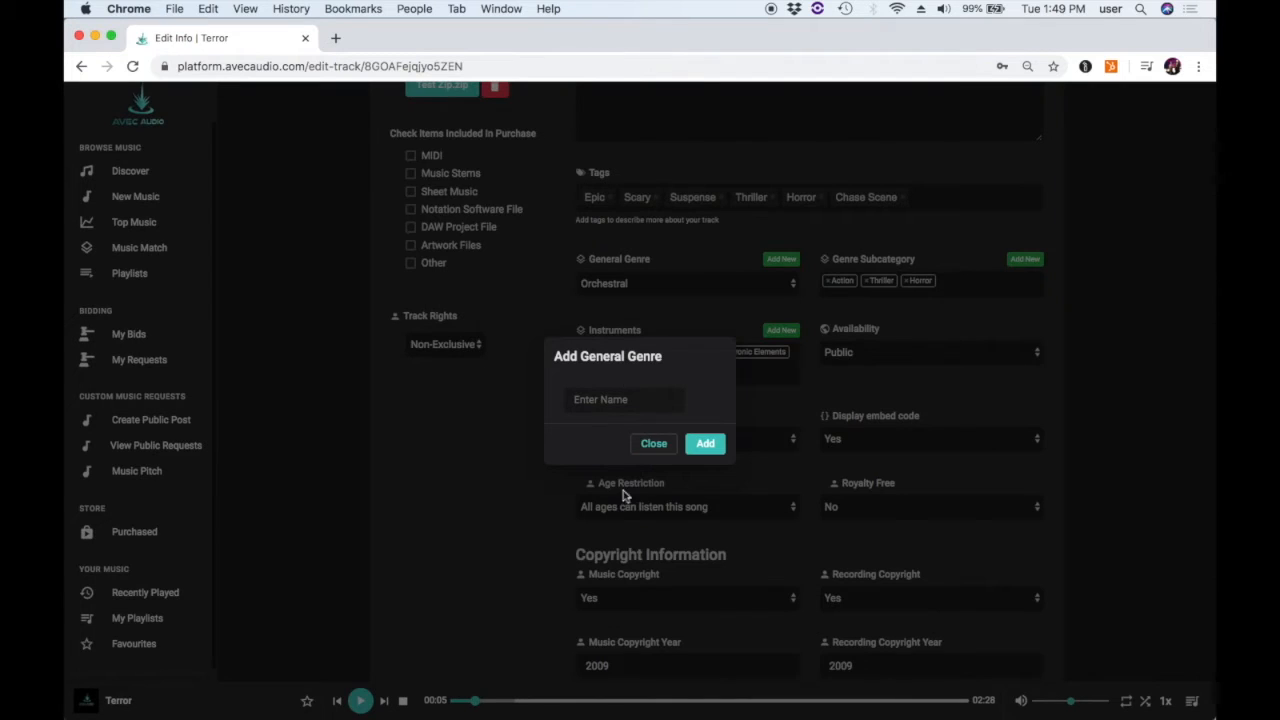
pyautogui.click(653, 445)
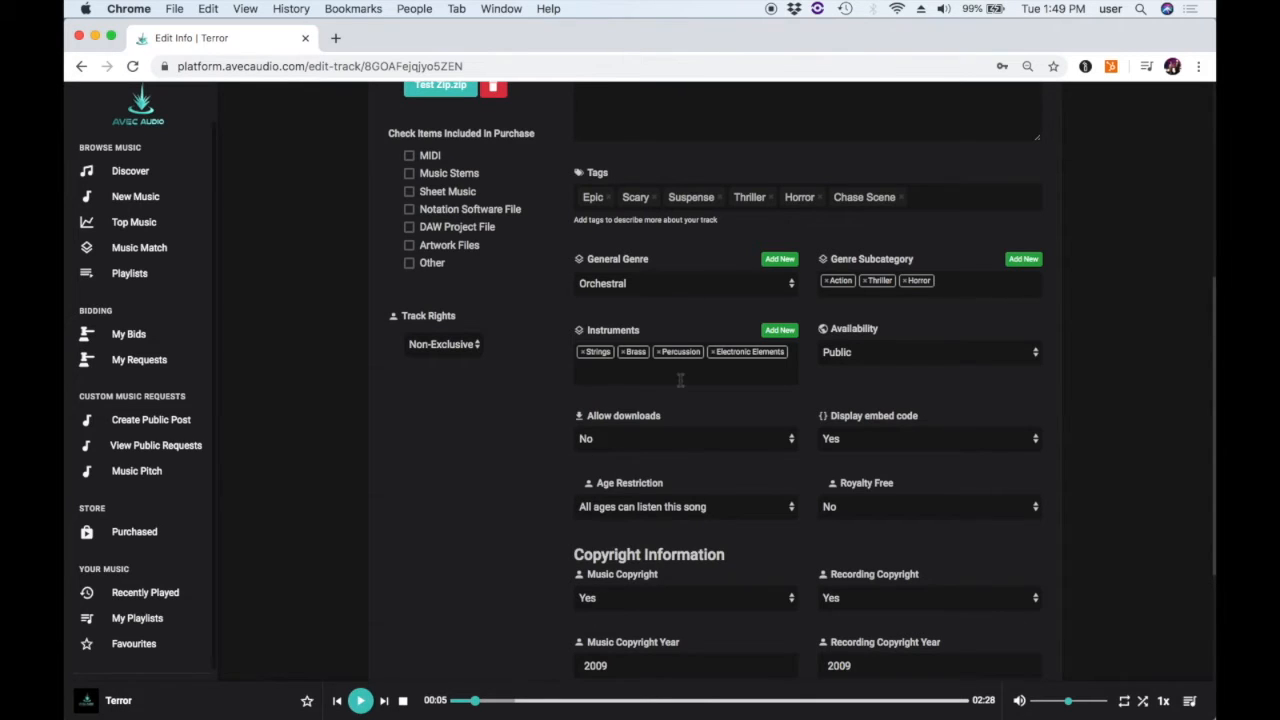
# - Look at the Exclusive and Non-Exclusive choices for the track rights
pyautogui.scroll(1, 552, 369)
pyautogui.scroll(3, 549, 369)
pyautogui.scroll(-3, 549, 369)
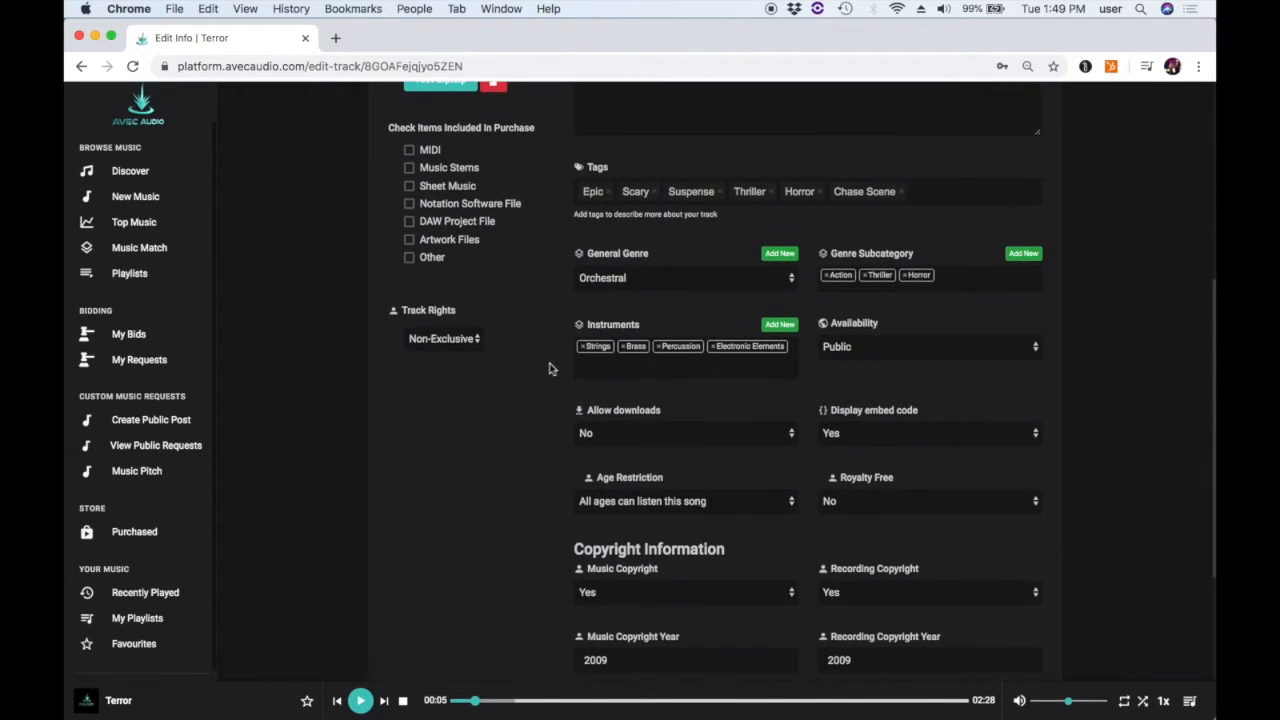
pyautogui.click(483, 345)
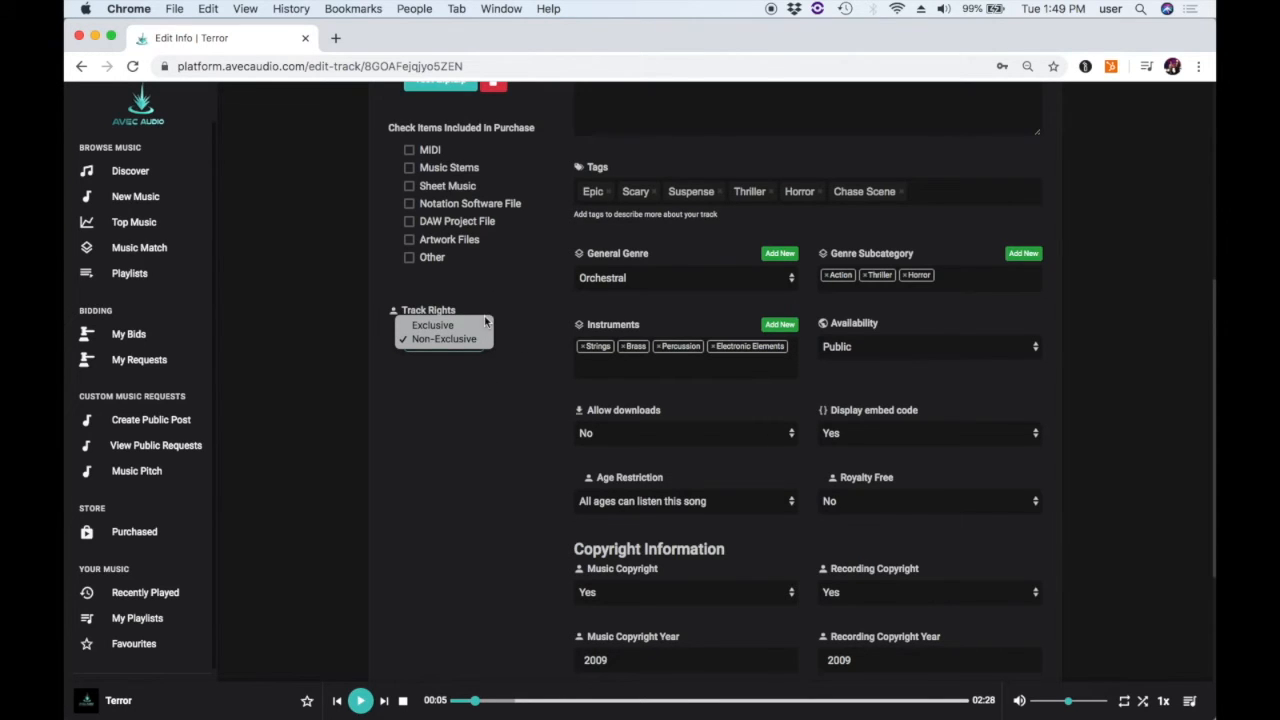
pyautogui.click(473, 419)
pyautogui.click(445, 340)
pyautogui.click(888, 390)
# - Look at the Public and Private choices for the track's availability
pyautogui.click(900, 350)
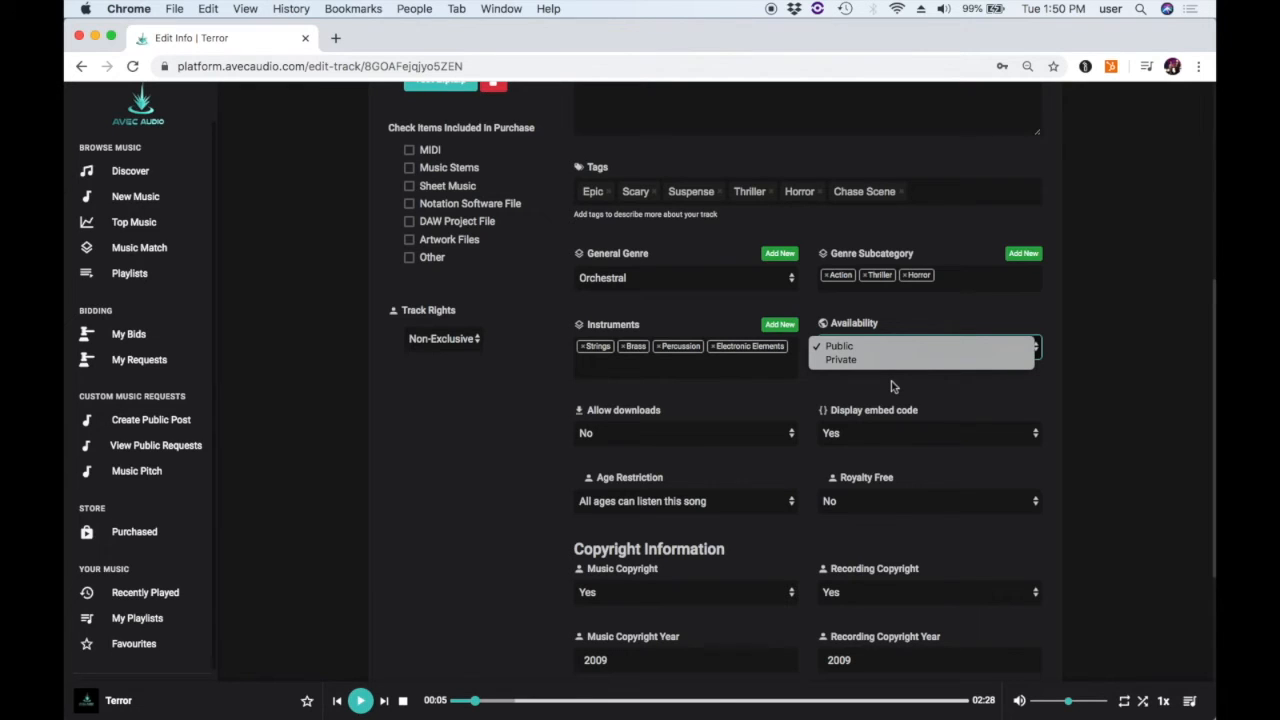
pyautogui.click(893, 387)
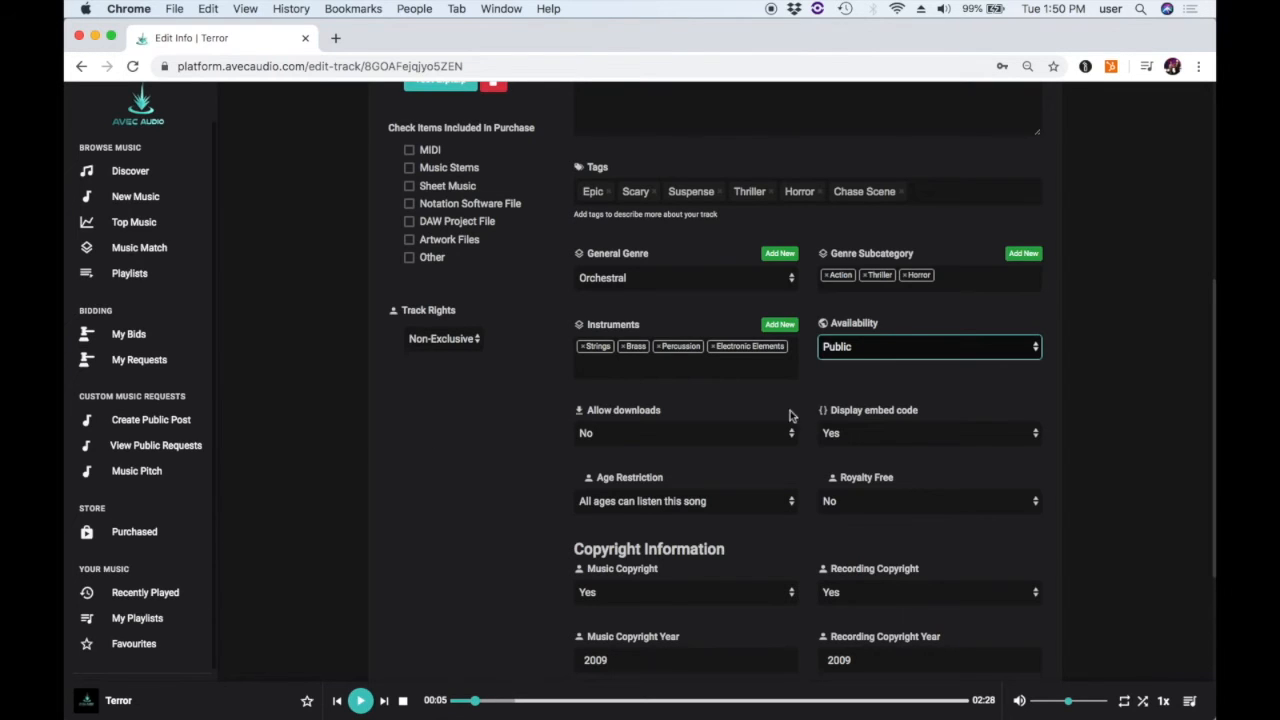
pyautogui.click(881, 352)
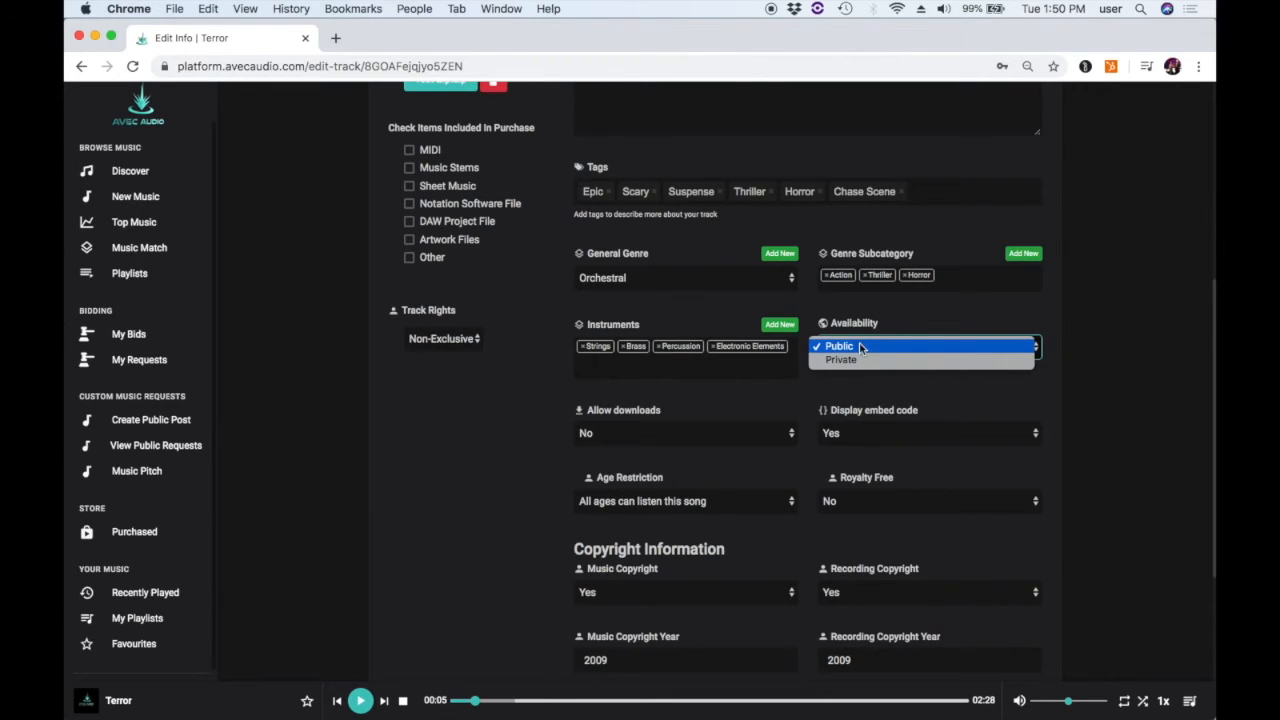
pyautogui.click(856, 390)
# - Look at the Yes and No choices for allowing downloads of the track
pyautogui.scroll(-5, 856, 390)
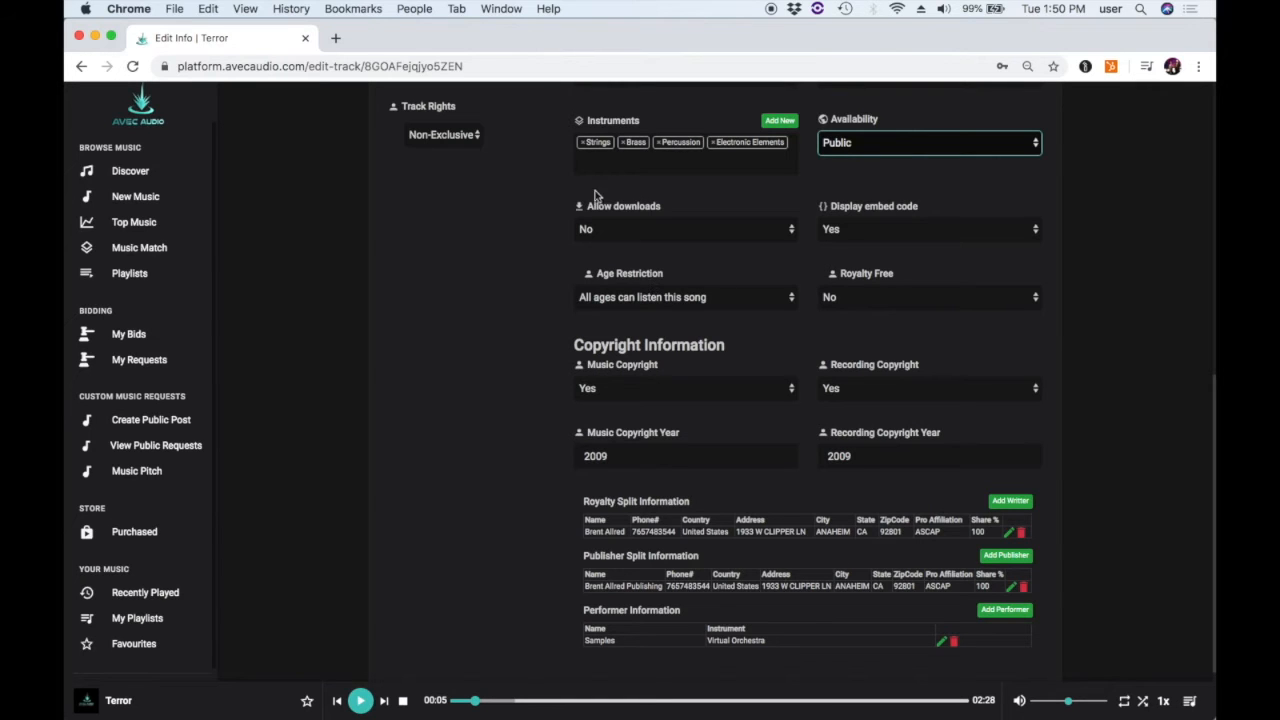
pyautogui.scroll(5, 566, 194)
pyautogui.scroll(-3, 565, 194)
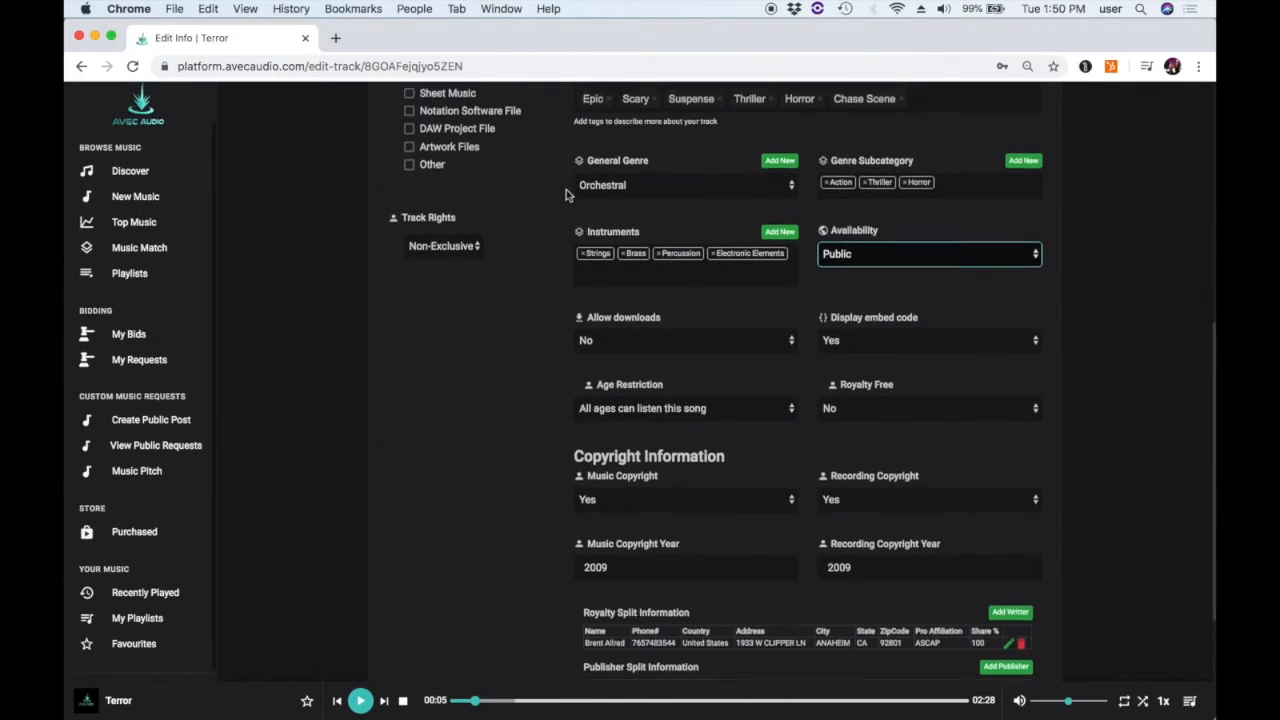
pyautogui.click(647, 325)
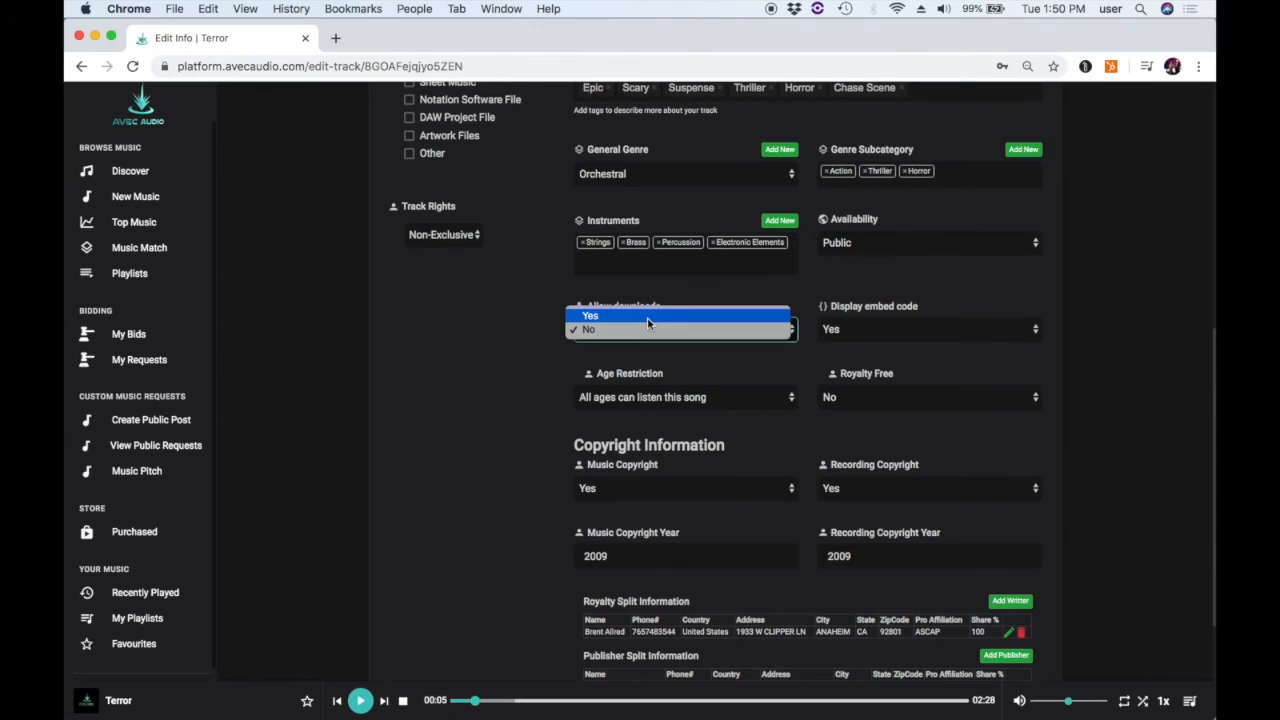
pyautogui.click(660, 296)
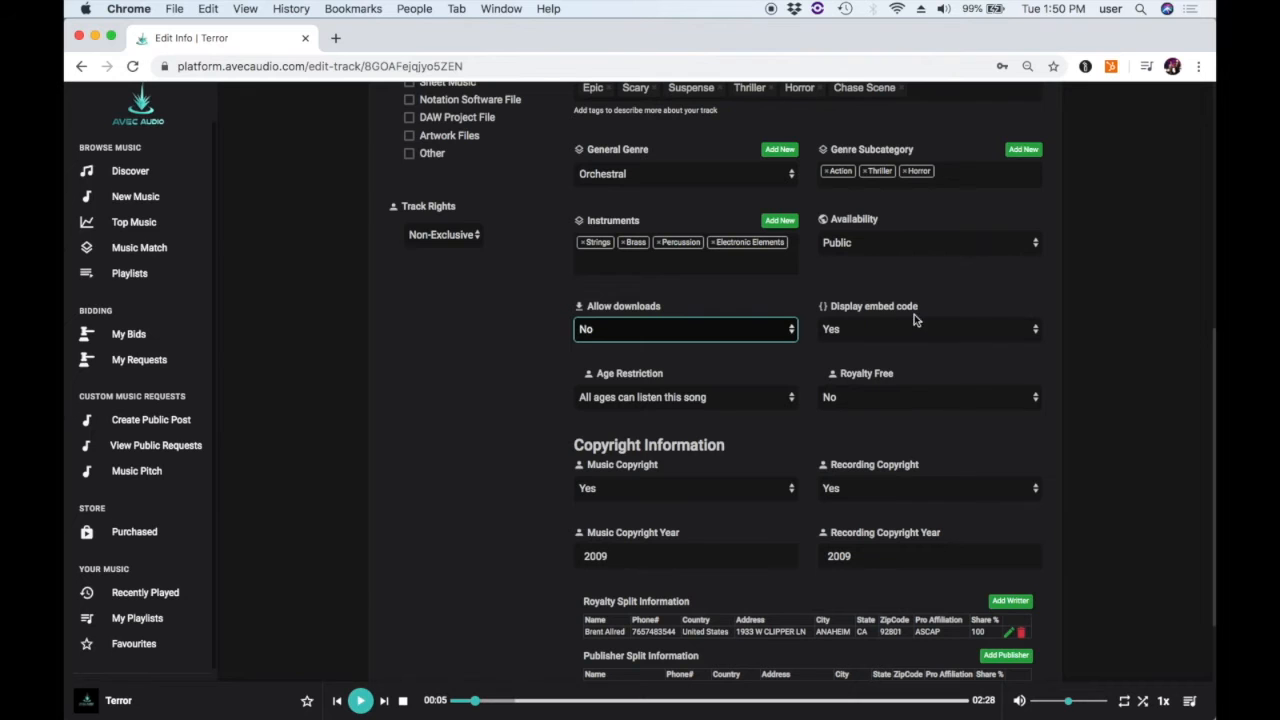
# - Examine the track's copyright information together with its royalty split, publisher split and performer entries
pyautogui.scroll(-1, 966, 370)
pyautogui.scroll(-5, 966, 370)
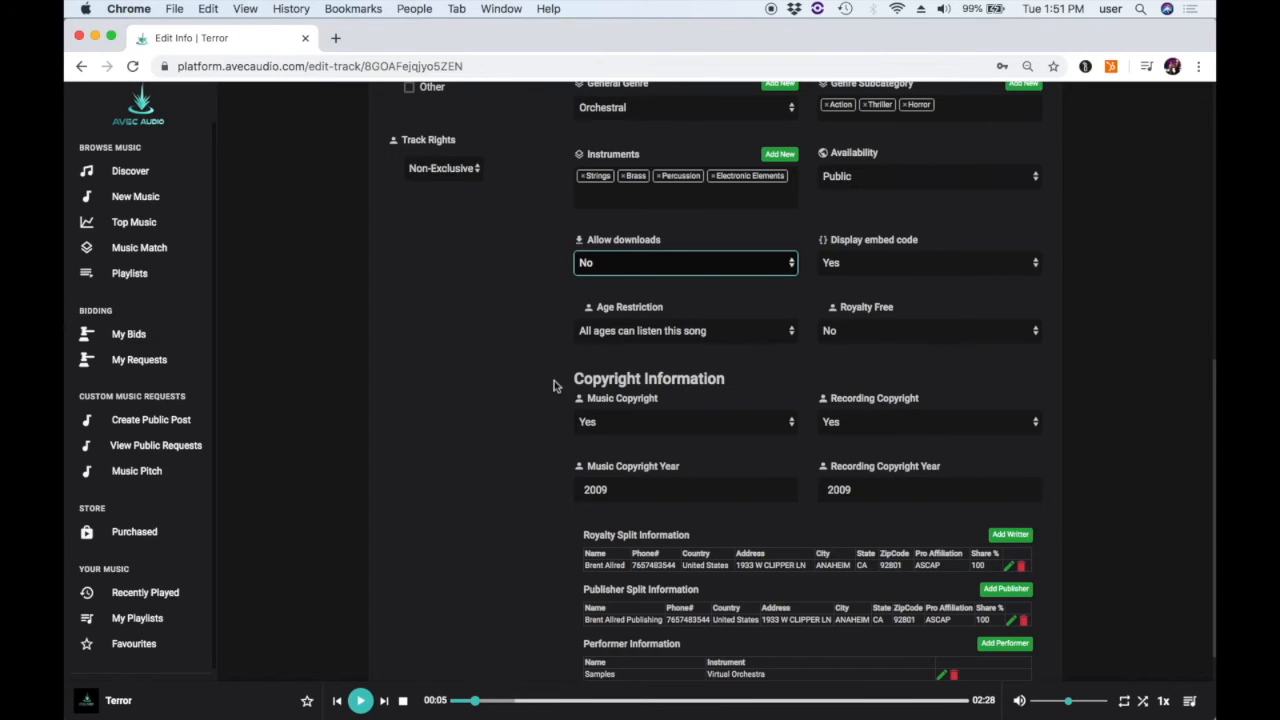
# - Look at the age restriction choices for the track and at its copyright and split entries
pyautogui.click(707, 336)
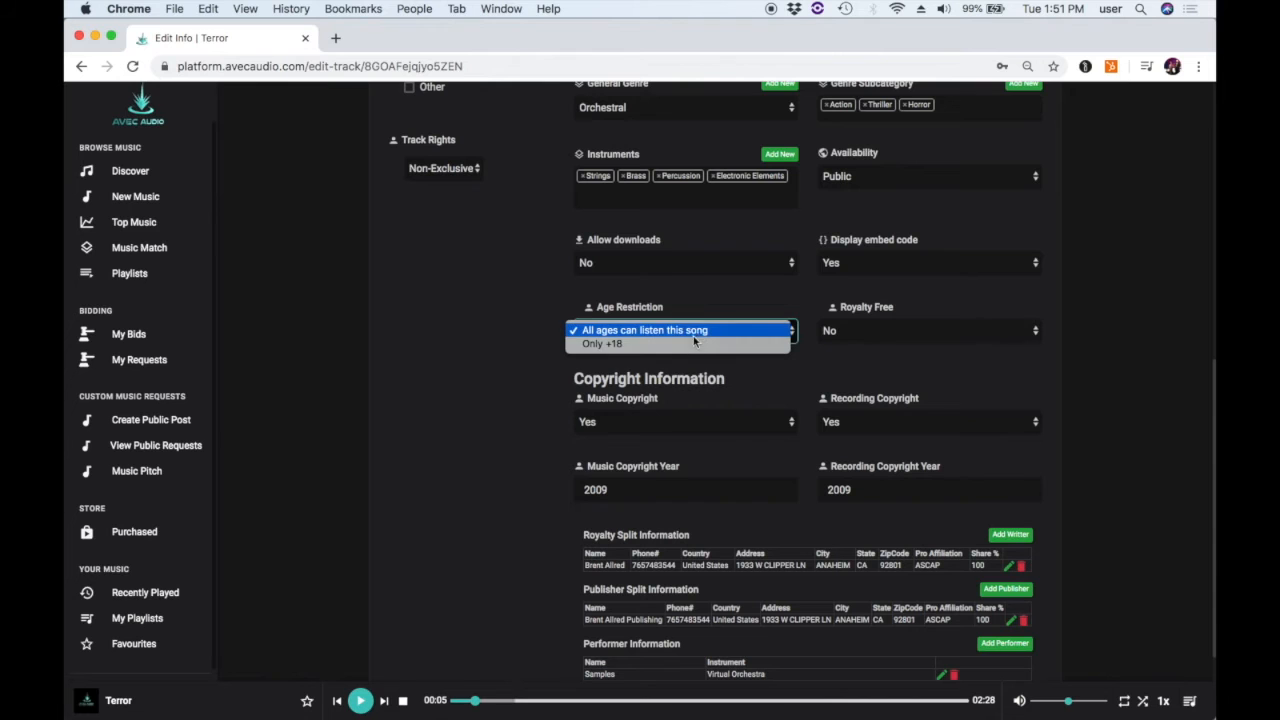
pyautogui.click(698, 336)
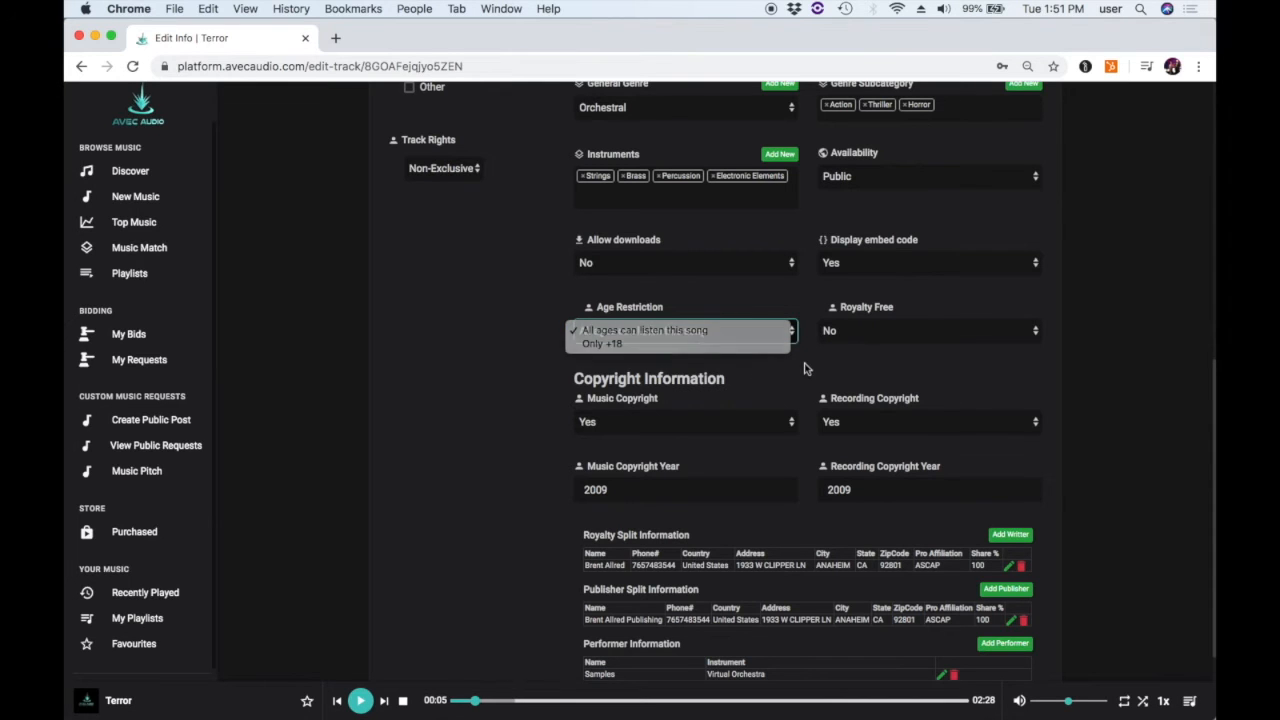
pyautogui.scroll(-2, 878, 386)
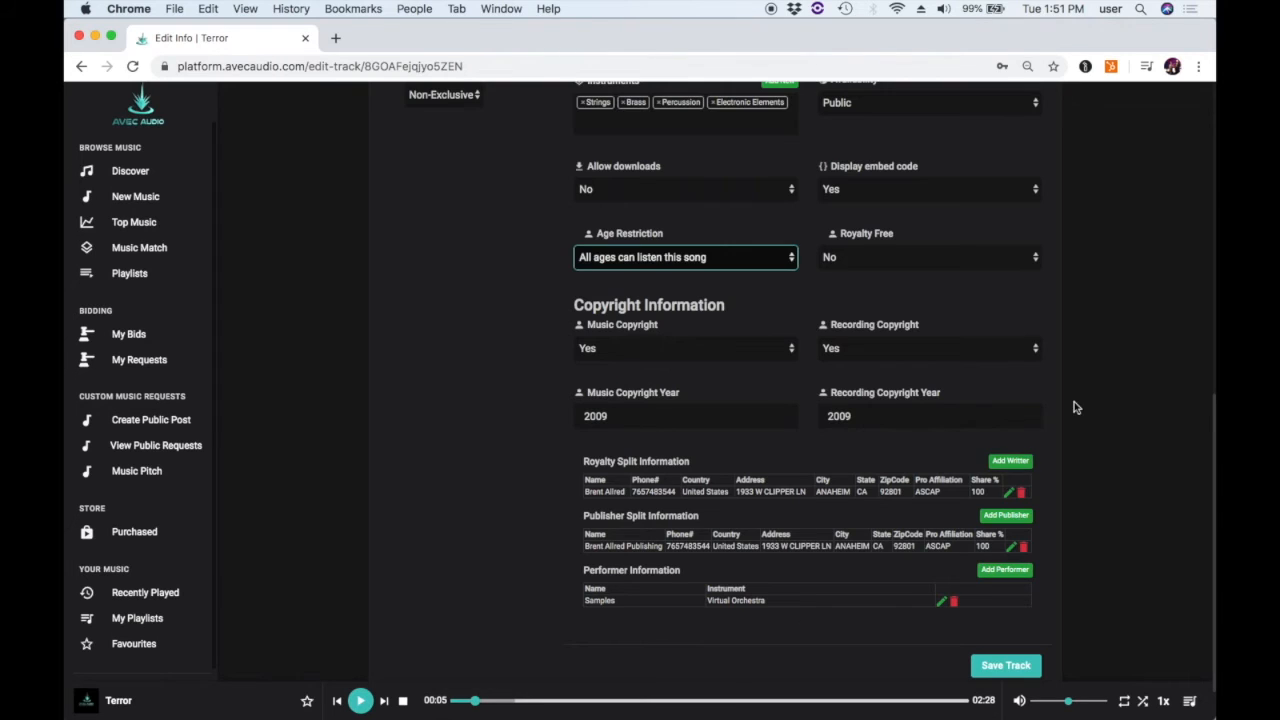
pyautogui.scroll(-2, 1075, 408)
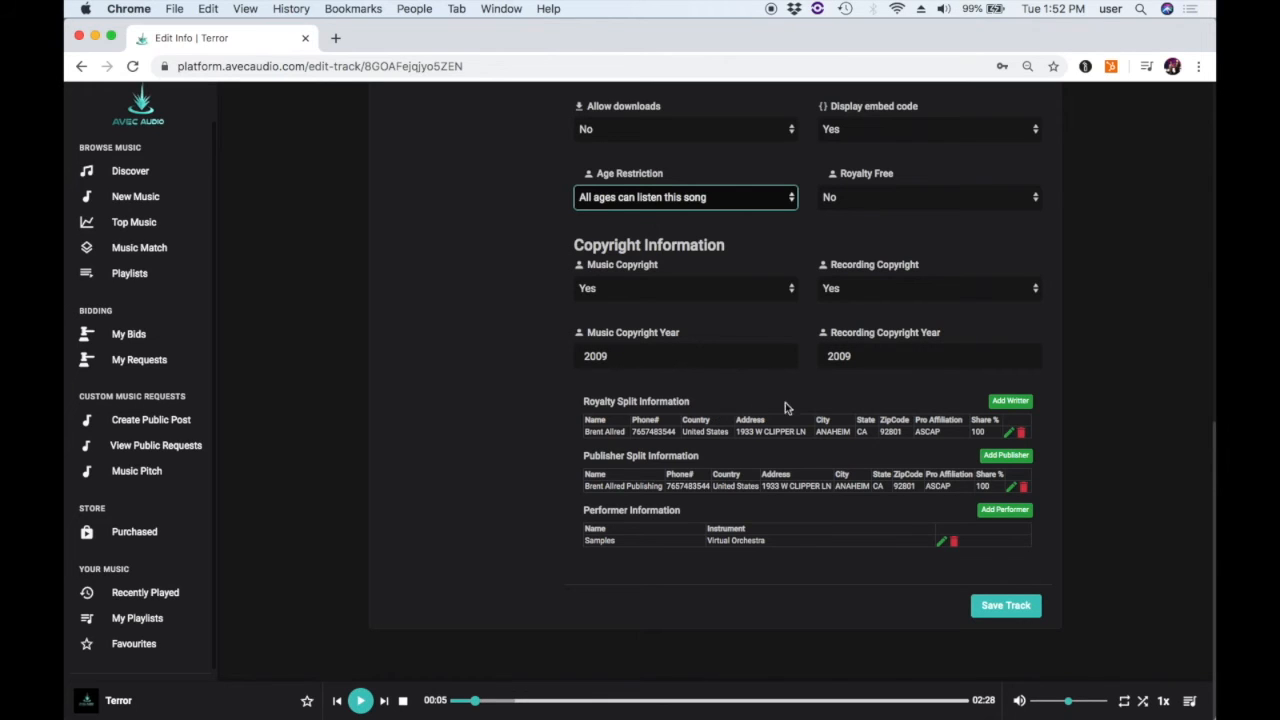
# - Fill in a new royalty split writer using the setting information, with ASCAP as Pro Affiliation and a 100% share
pyautogui.click(1023, 403)
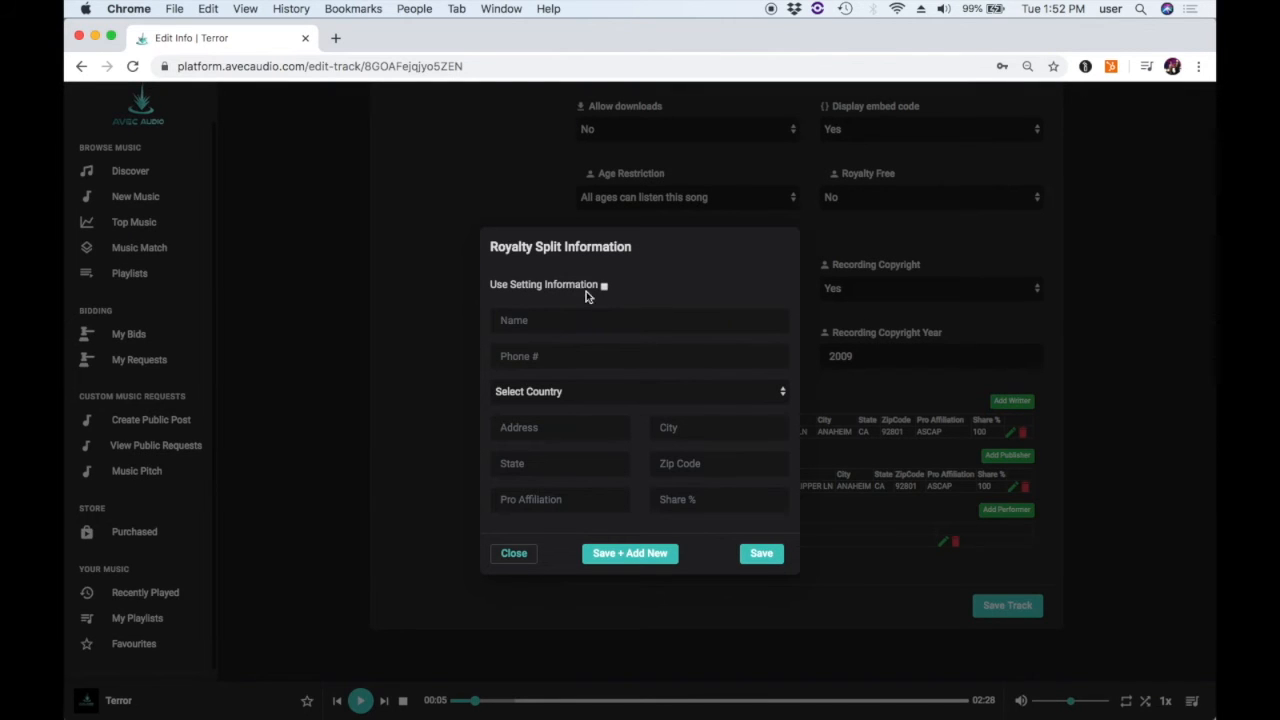
pyautogui.click(605, 286)
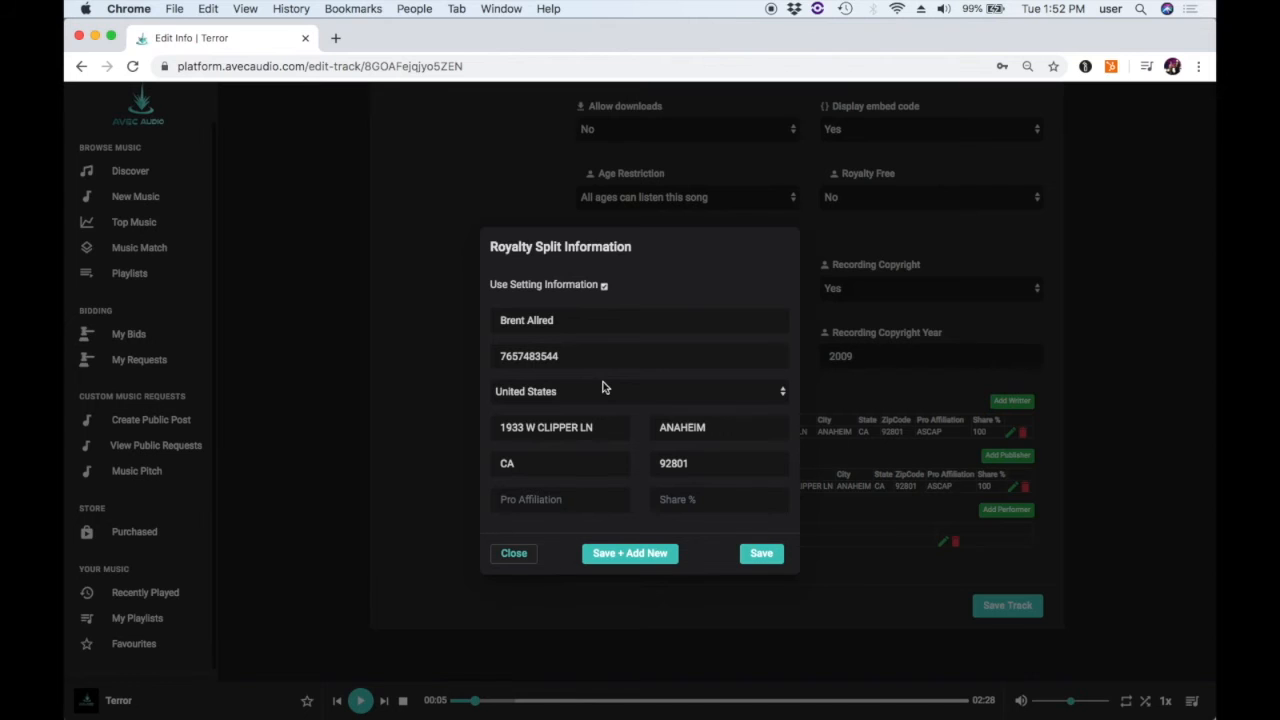
pyautogui.click(510, 497)
pyautogui.write('ASCA')
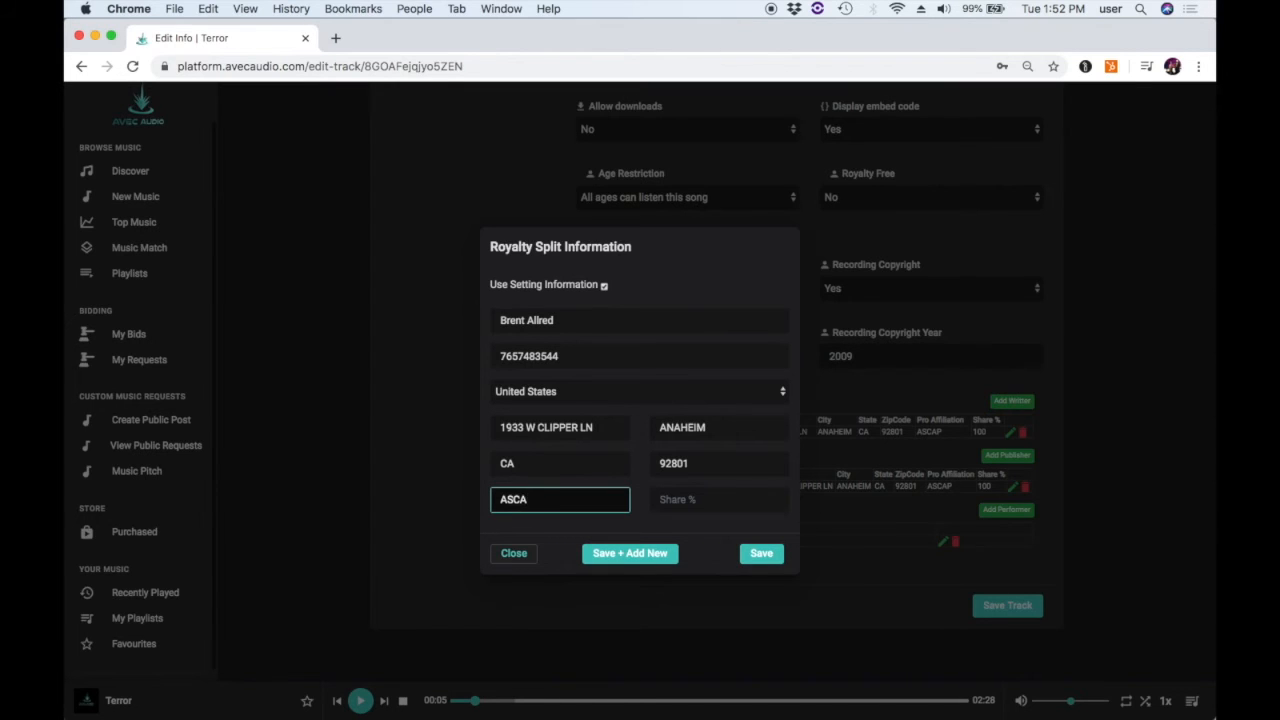
pyautogui.write('P')
pyautogui.click(677, 498)
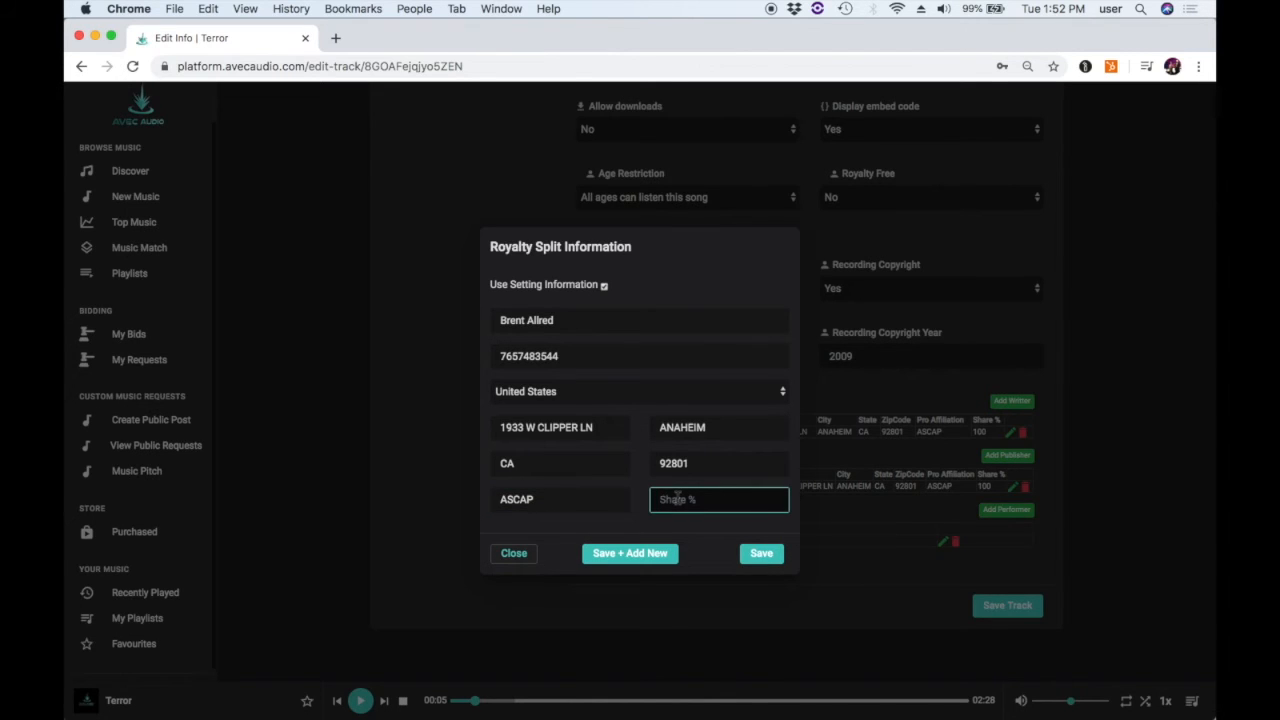
pyautogui.write('100')
# - Clear the share and Pro Affiliation of the new writer entry and close the royalty split form without saving
pyautogui.press('BackSpace')
pyautogui.press('BackSpace')
pyautogui.press('BackSpace')
pyautogui.hotkey('shift', 'Tab')
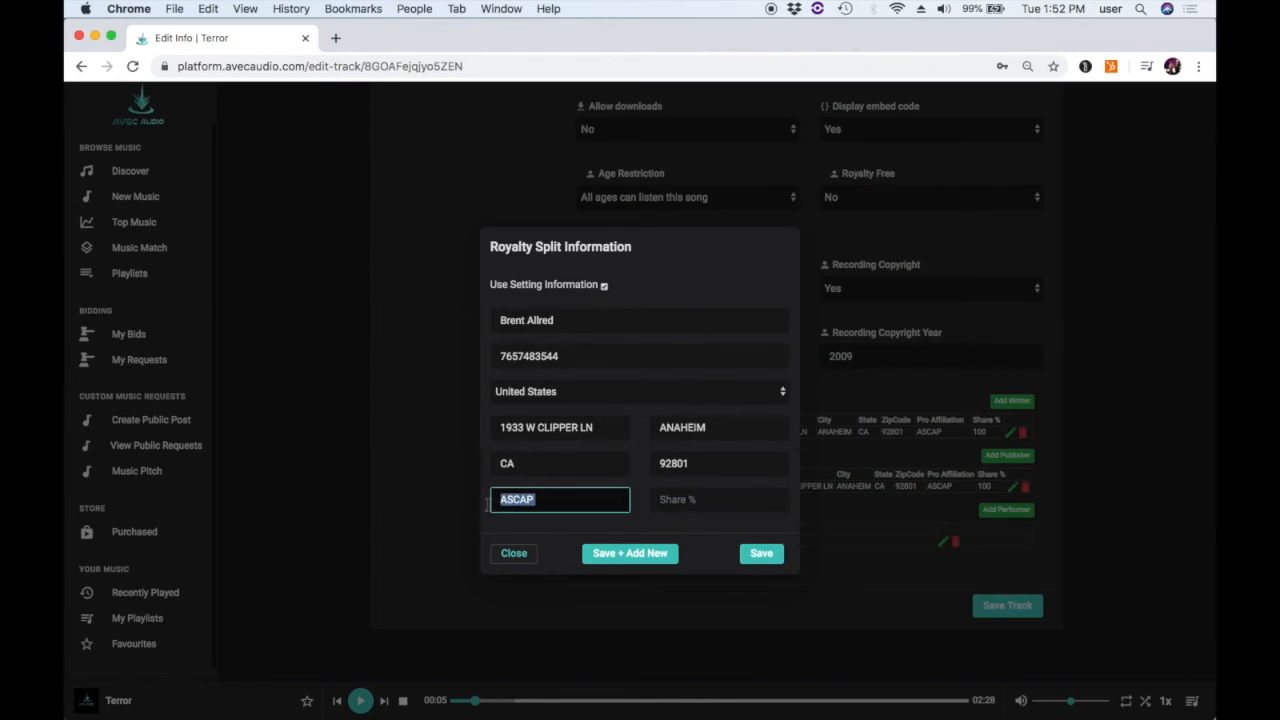
pyautogui.press('BackSpace')
pyautogui.click(516, 558)
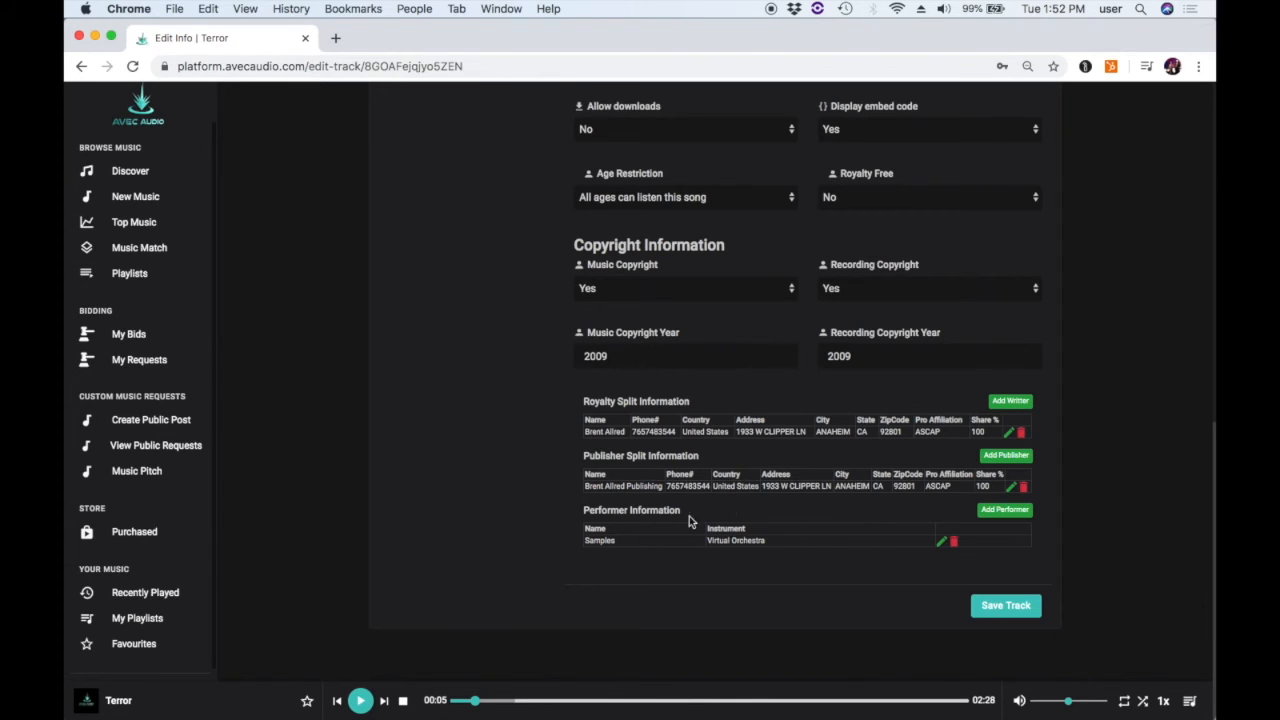
# - Look at the form for adding a publisher to the publisher split and close it without saving
pyautogui.click(1004, 456)
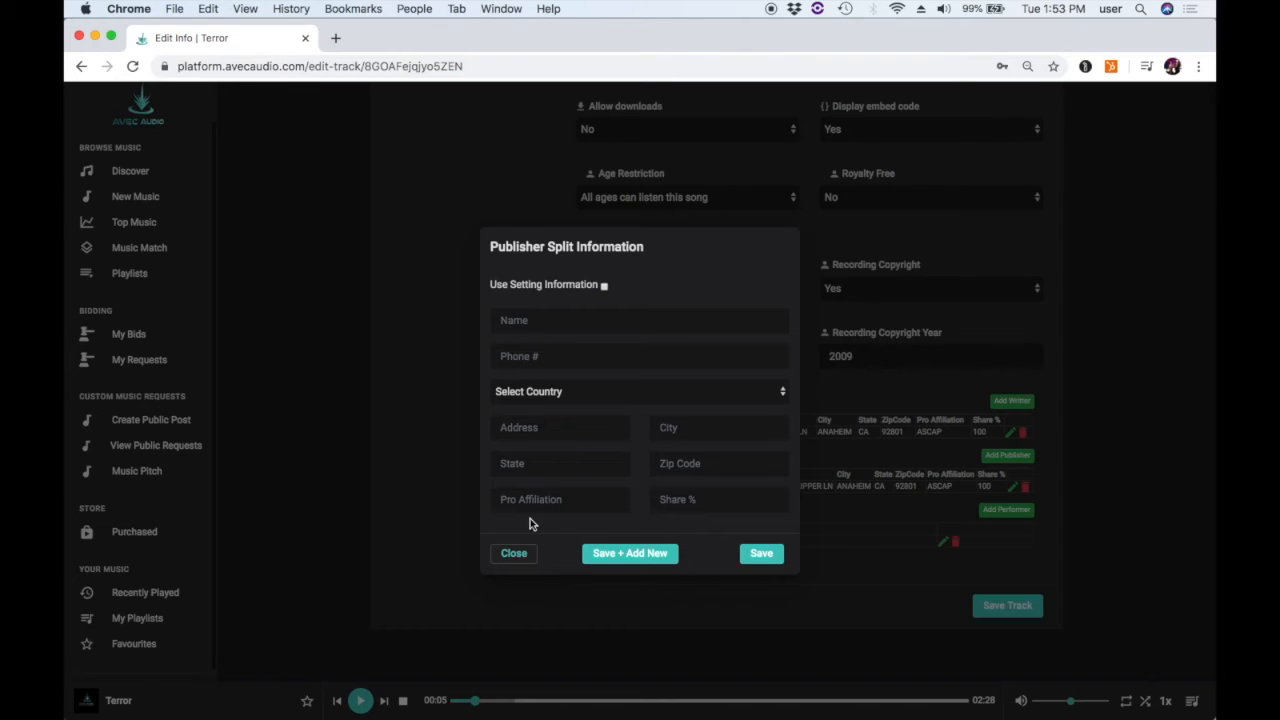
pyautogui.click(514, 554)
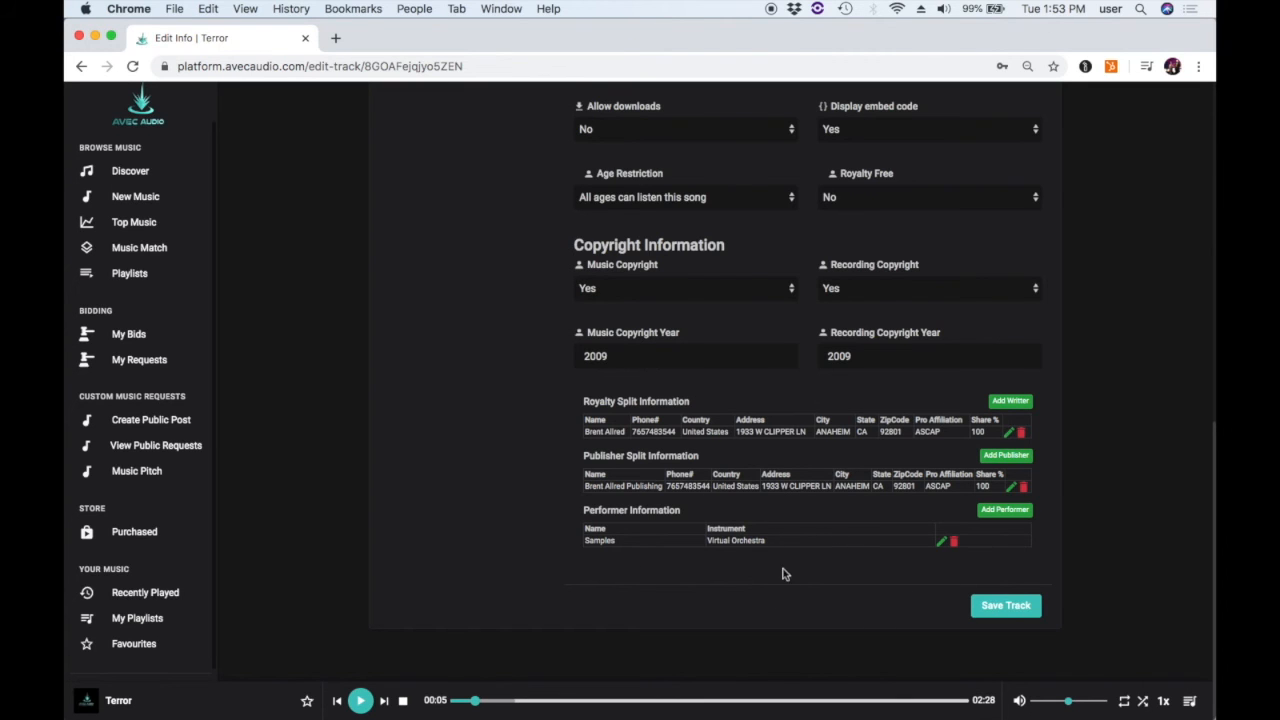
# - Mark MIDI and Music Stems as items included in the purchase of the track
pyautogui.scroll(10, 837, 511)
pyautogui.scroll(-10, 837, 511)
pyautogui.scroll(-1, 837, 511)
pyautogui.scroll(1, 1067, 334)
pyautogui.scroll(3, 1067, 334)
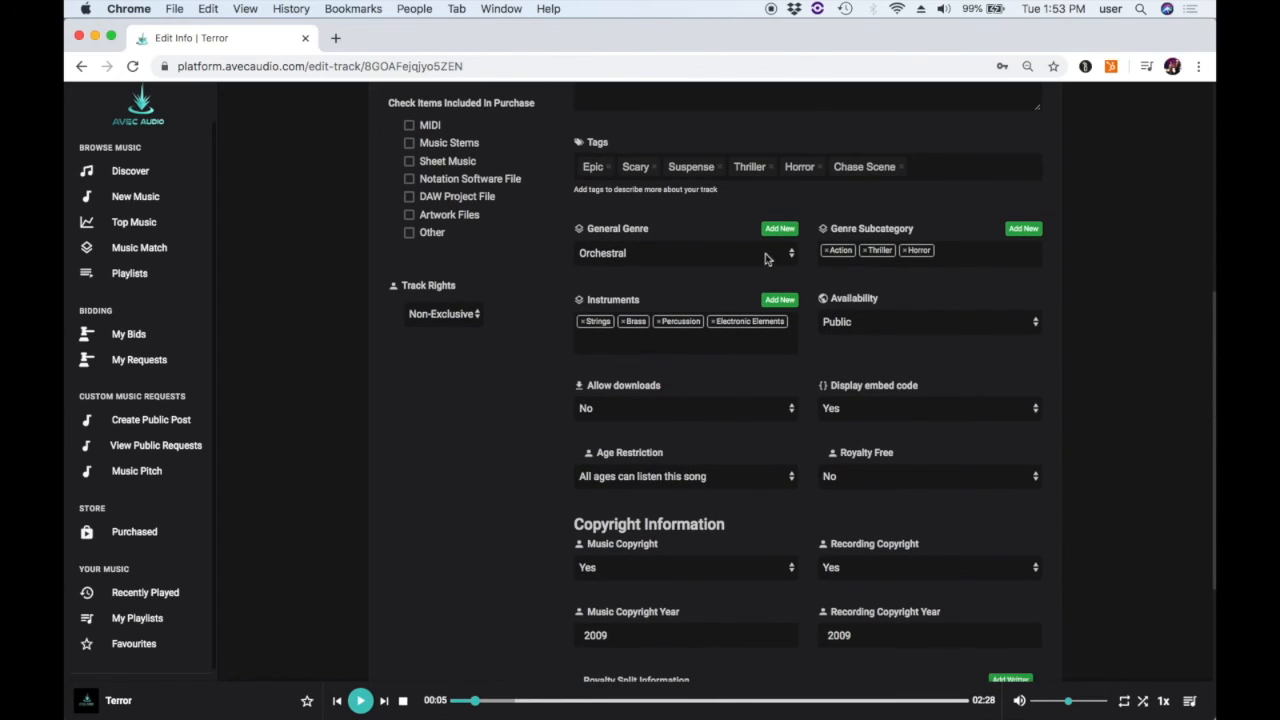
pyautogui.scroll(5, 1128, 354)
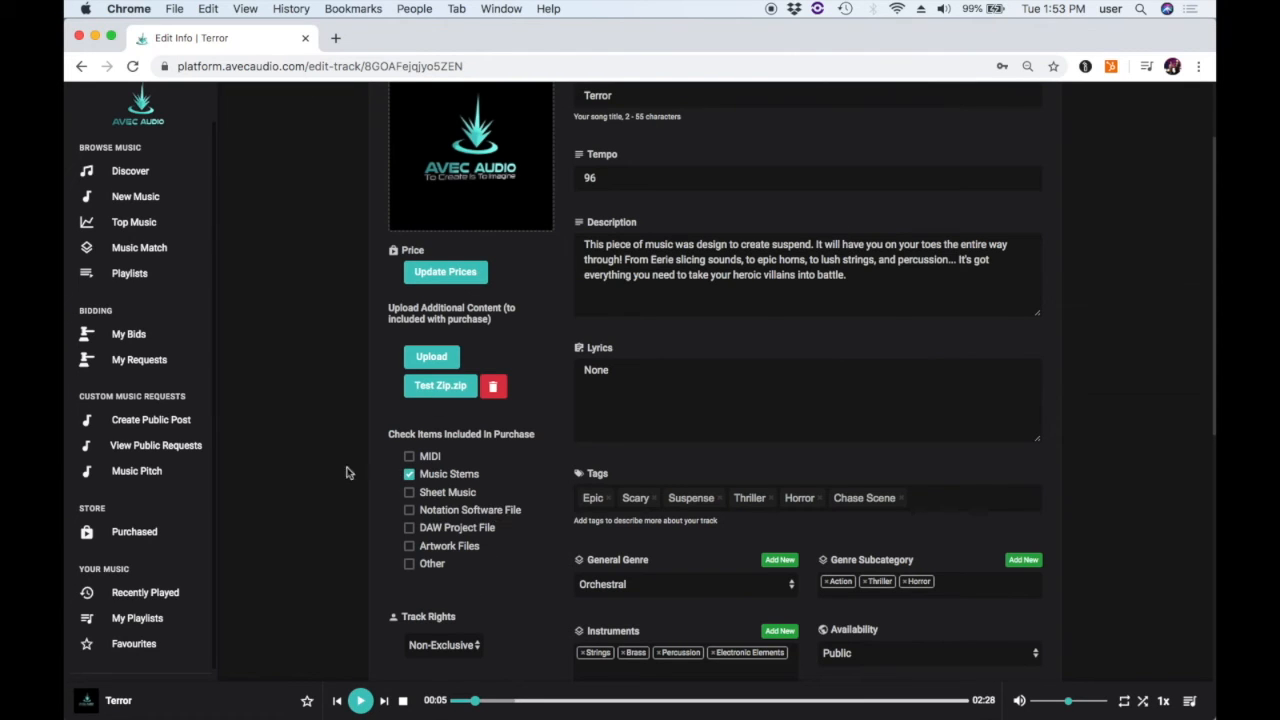
pyautogui.click(447, 458)
# - Look over the completed track form once more and save the track
pyautogui.scroll(-5, 561, 385)
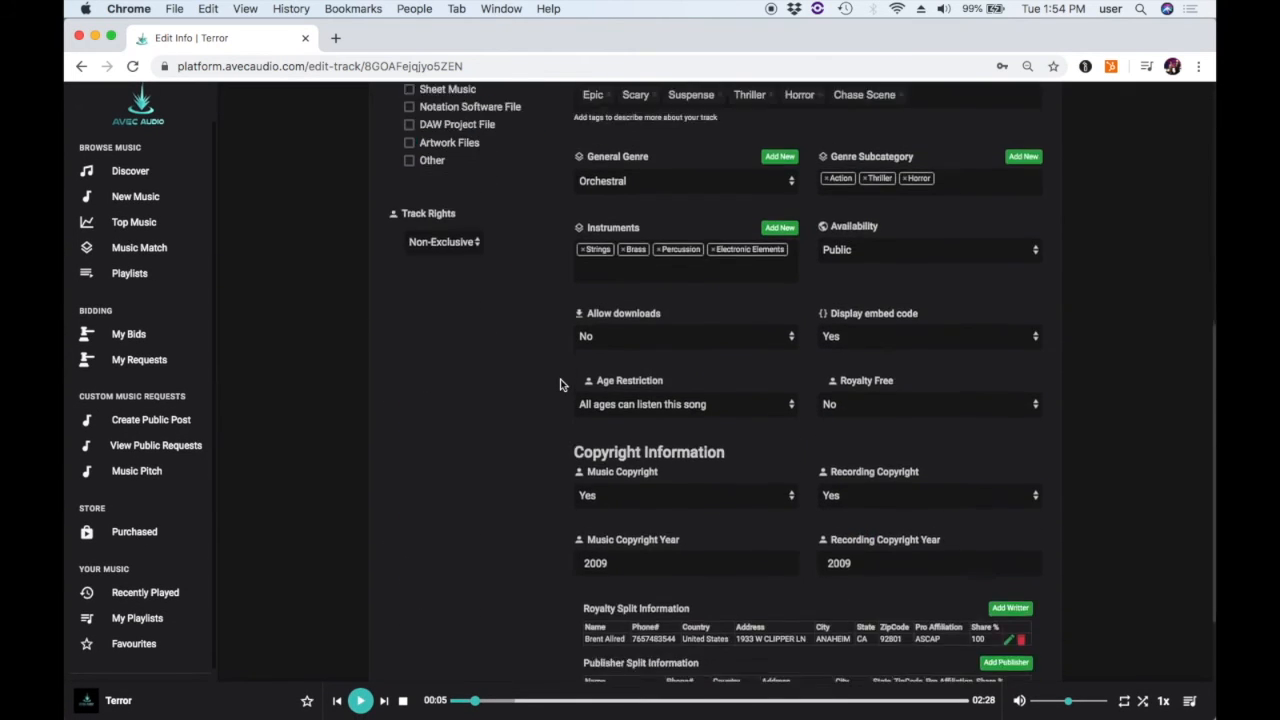
pyautogui.scroll(-5, 518, 504)
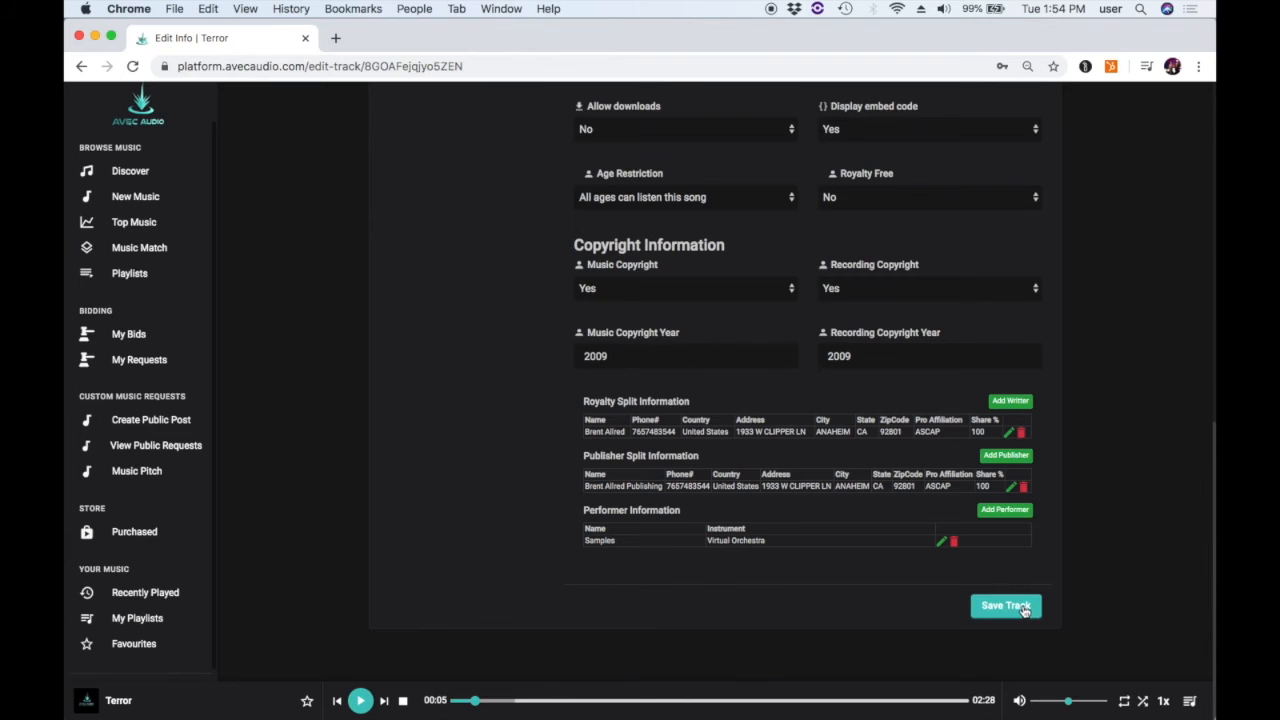
pyautogui.scroll(5, 1112, 306)
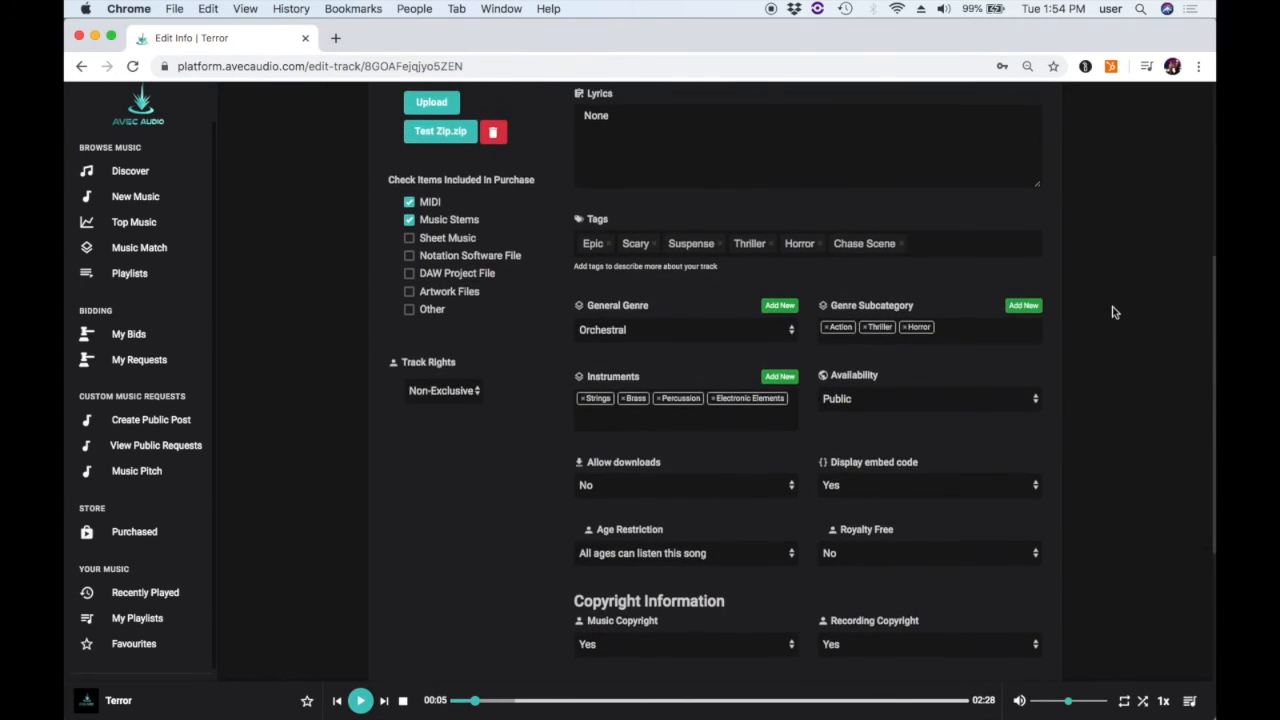
pyautogui.scroll(3, 1112, 313)
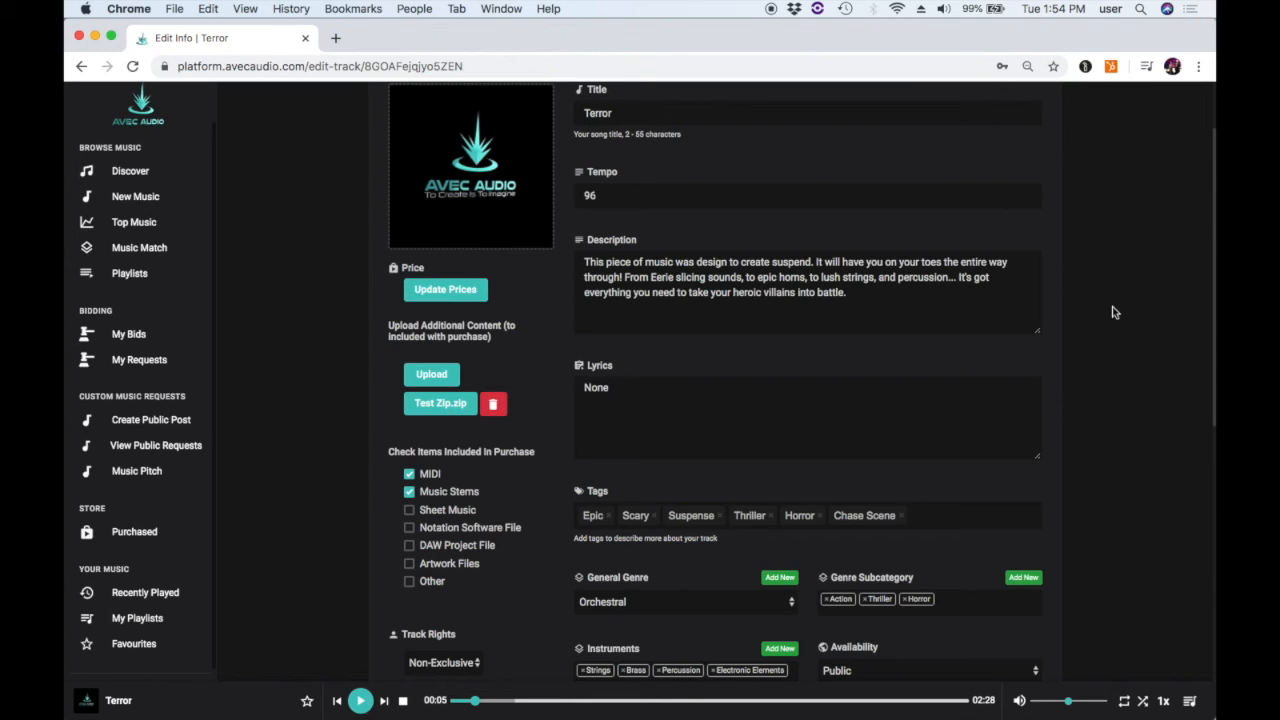
pyautogui.scroll(-10, 1113, 310)
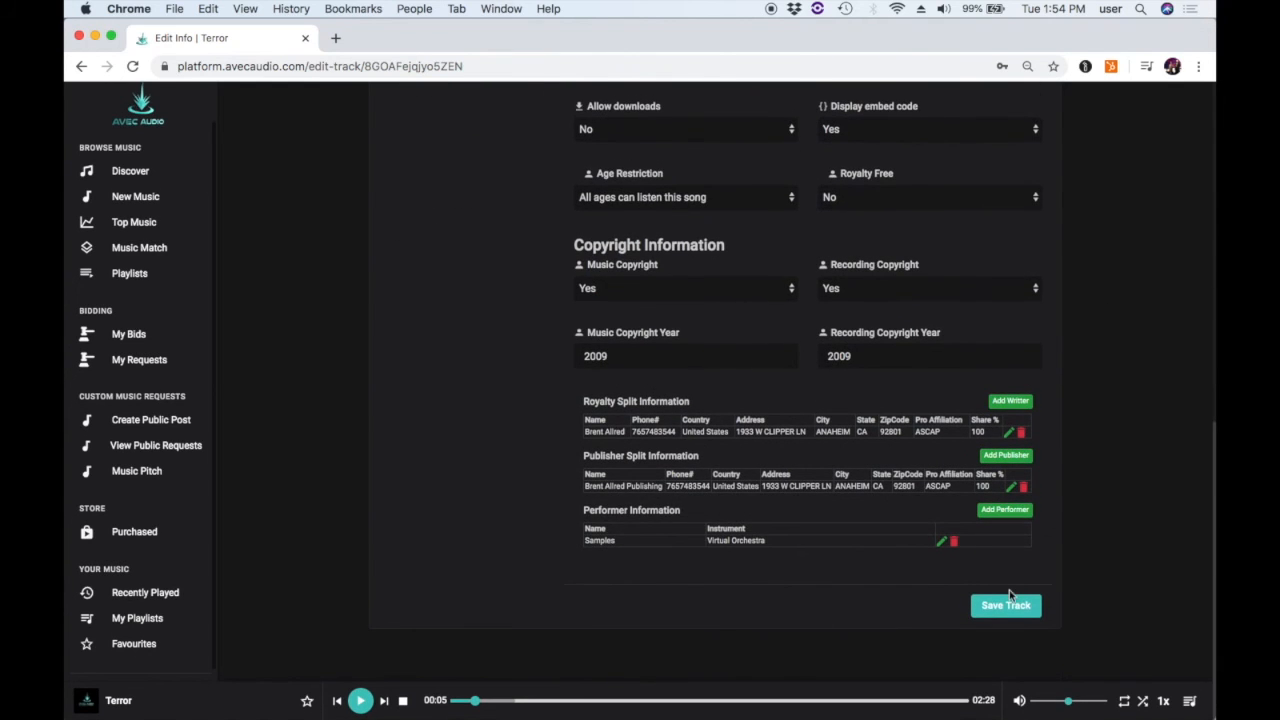
pyautogui.click(1006, 607)
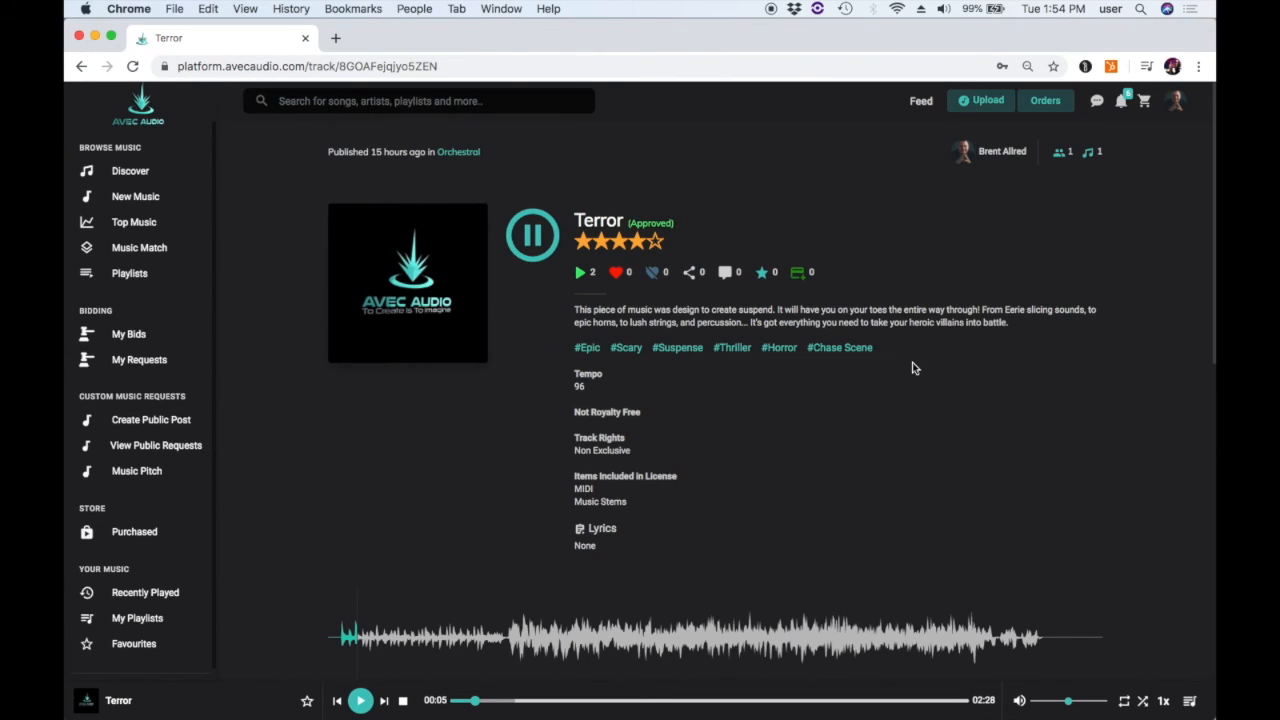
# - Examine the saved track's description, tags, tempo, royalty status, track rights and items included in the license
pyautogui.scroll(-2, 912, 368)
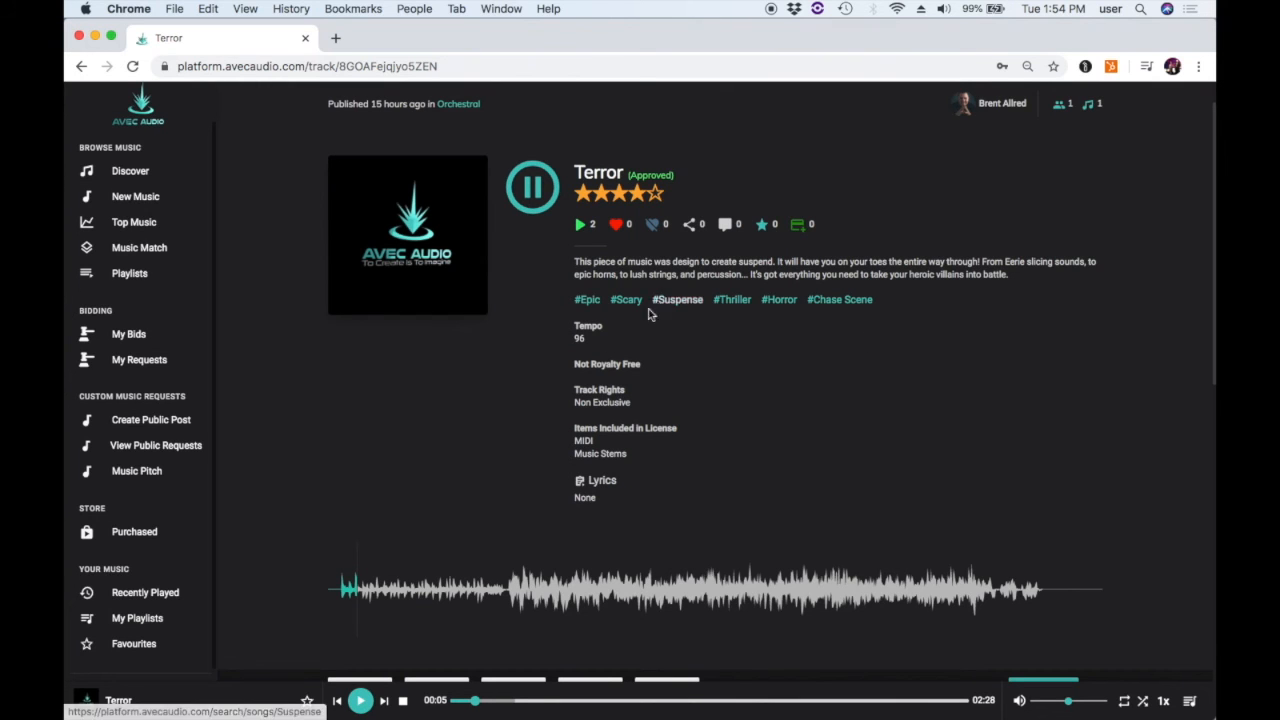
pyautogui.scroll(-1, 727, 390)
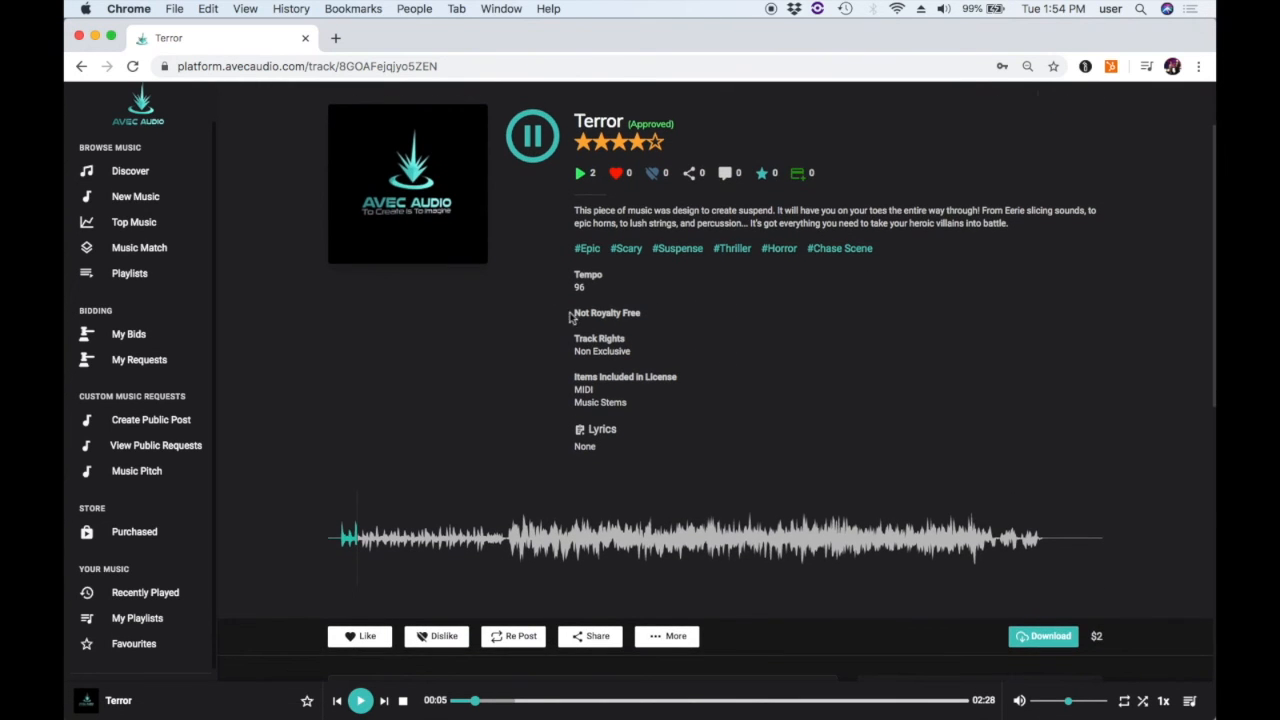
pyautogui.moveTo(571, 317); pyautogui.dragTo(638, 313)
pyautogui.click(637, 313)
pyautogui.moveTo(551, 250); pyautogui.dragTo(760, 256)
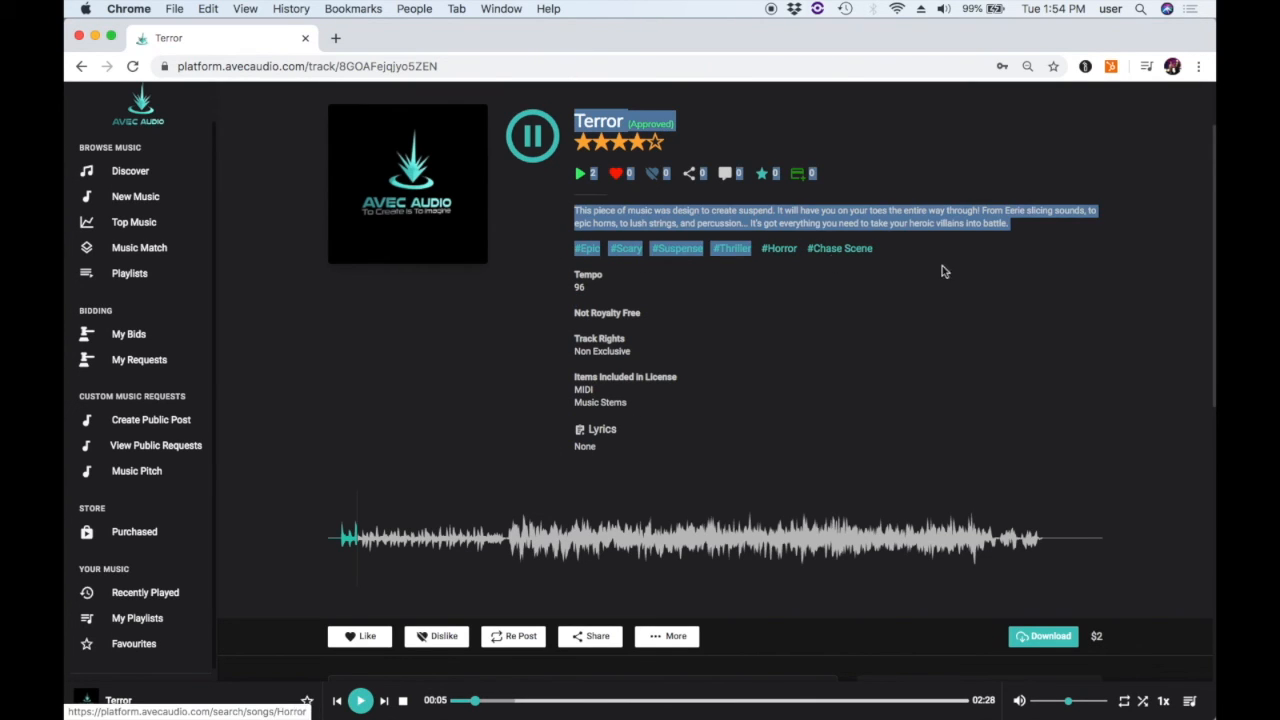
pyautogui.click(905, 252)
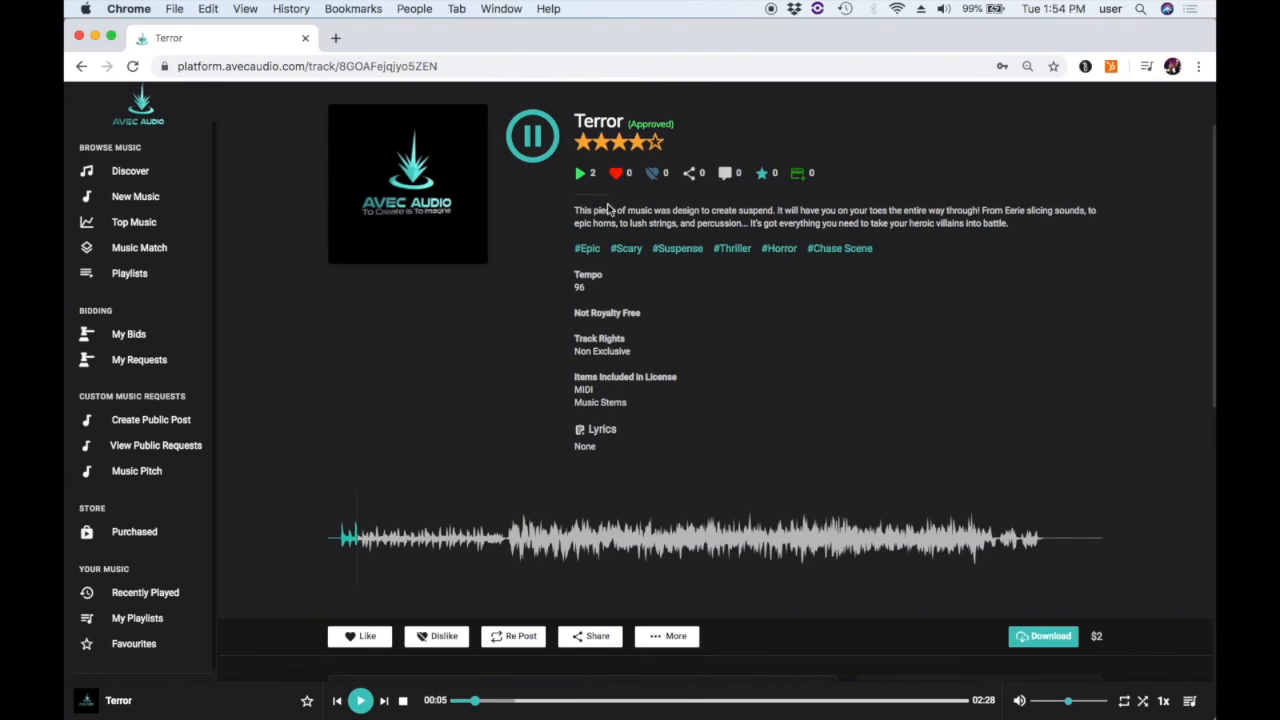
pyautogui.scroll(1, 1065, 350)
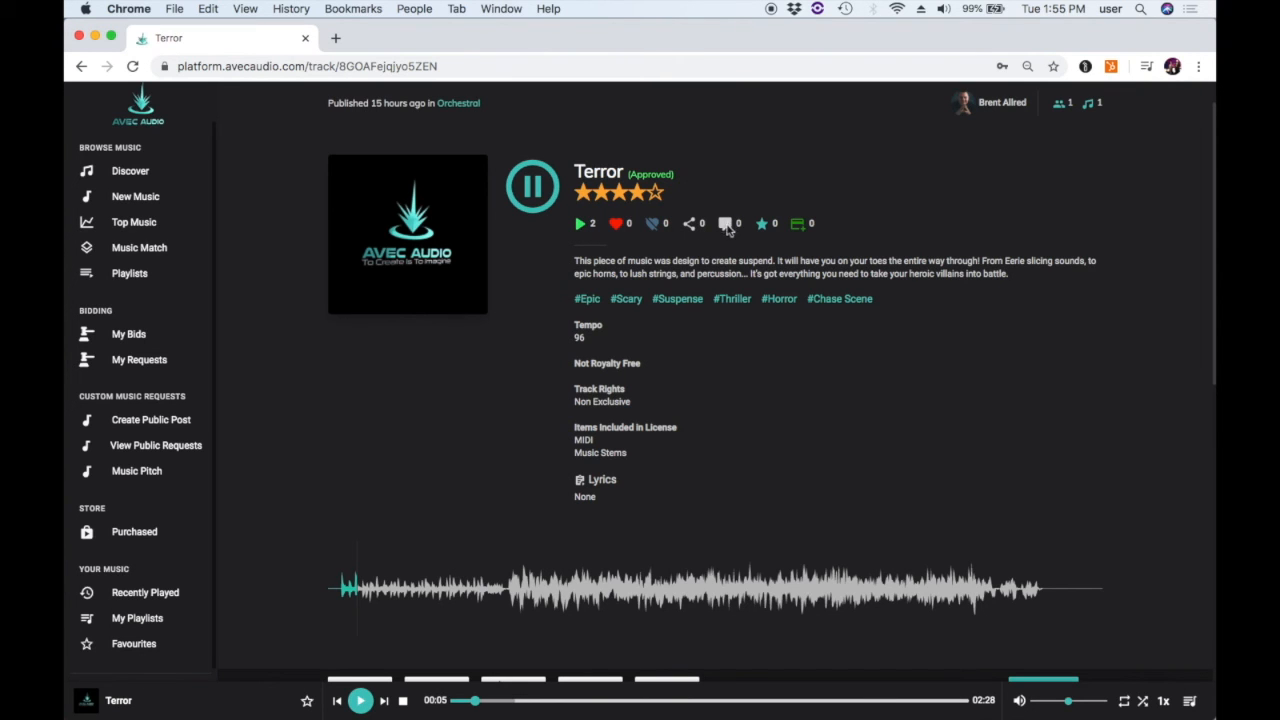
# - Look over the track page's waveform, action options, download price, comments and More Tracks list
pyautogui.scroll(-5, 753, 446)
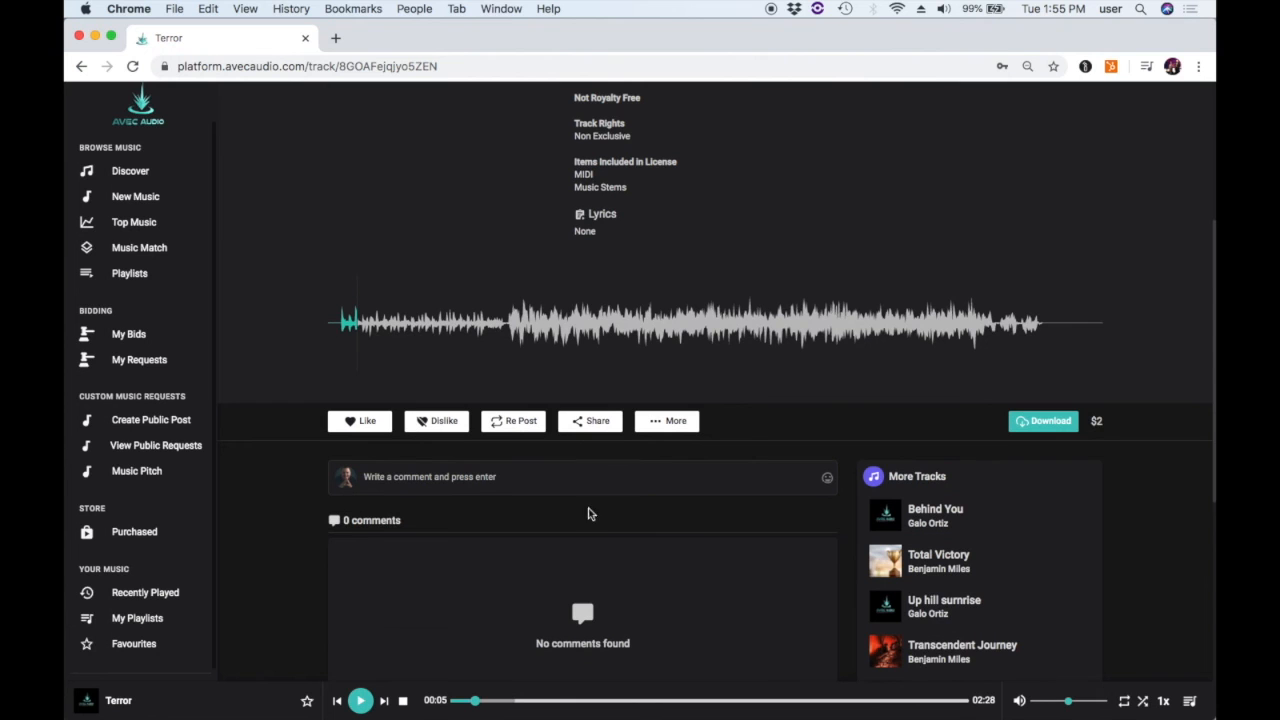
pyautogui.scroll(-2, 478, 523)
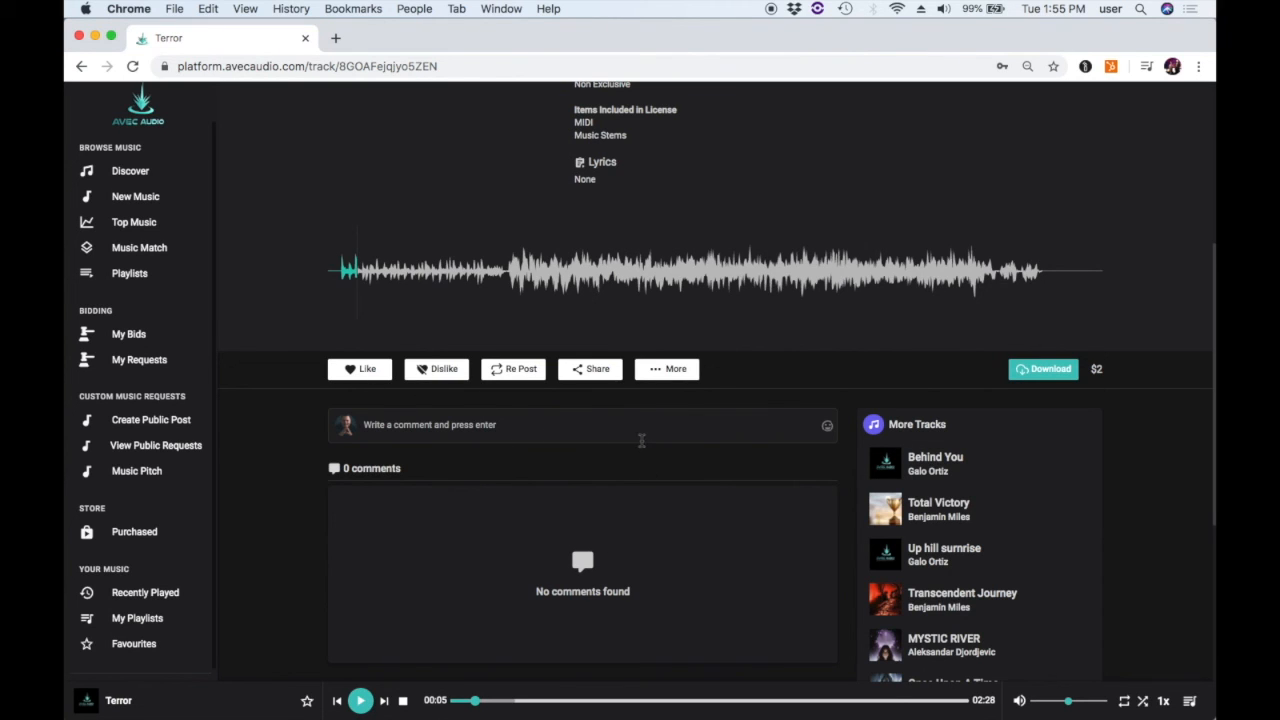
pyautogui.scroll(2, 641, 440)
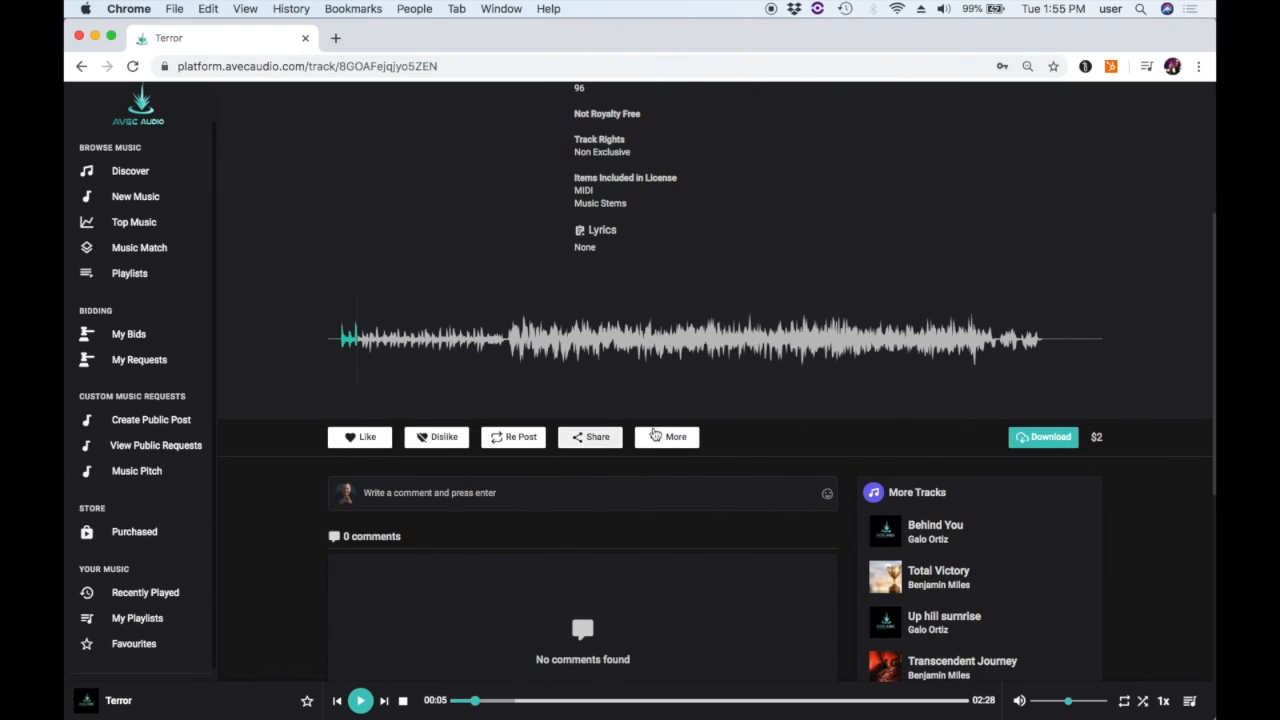
pyautogui.scroll(5, 780, 340)
pyautogui.scroll(-4, 823, 309)
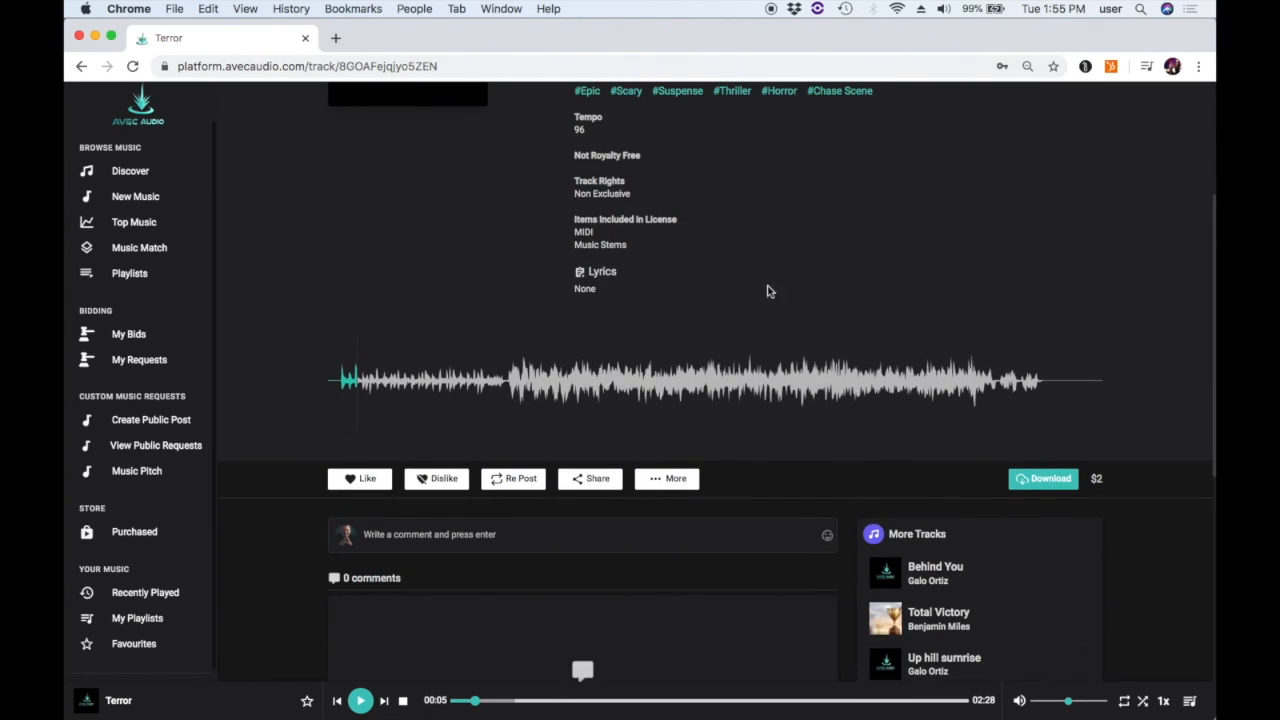
# - Open the sharing options of the track and select its share link
pyautogui.click(588, 480)
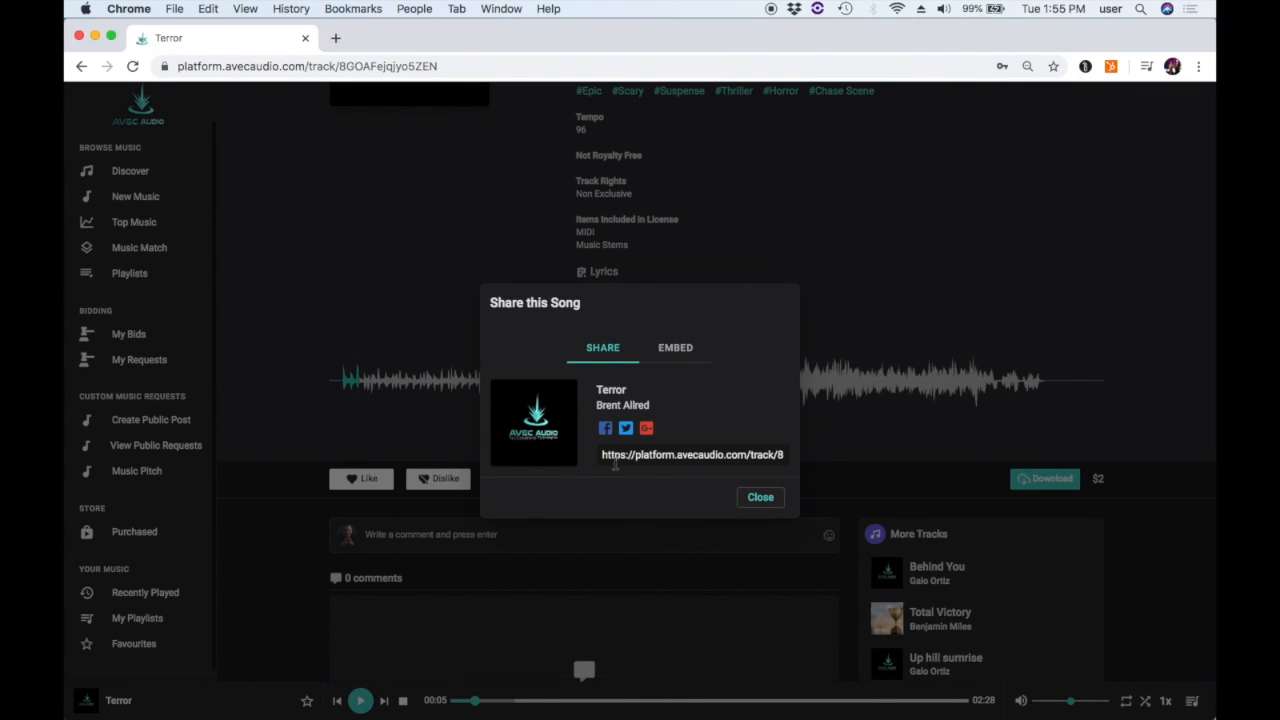
pyautogui.moveTo(603, 456); pyautogui.dragTo(788, 464)
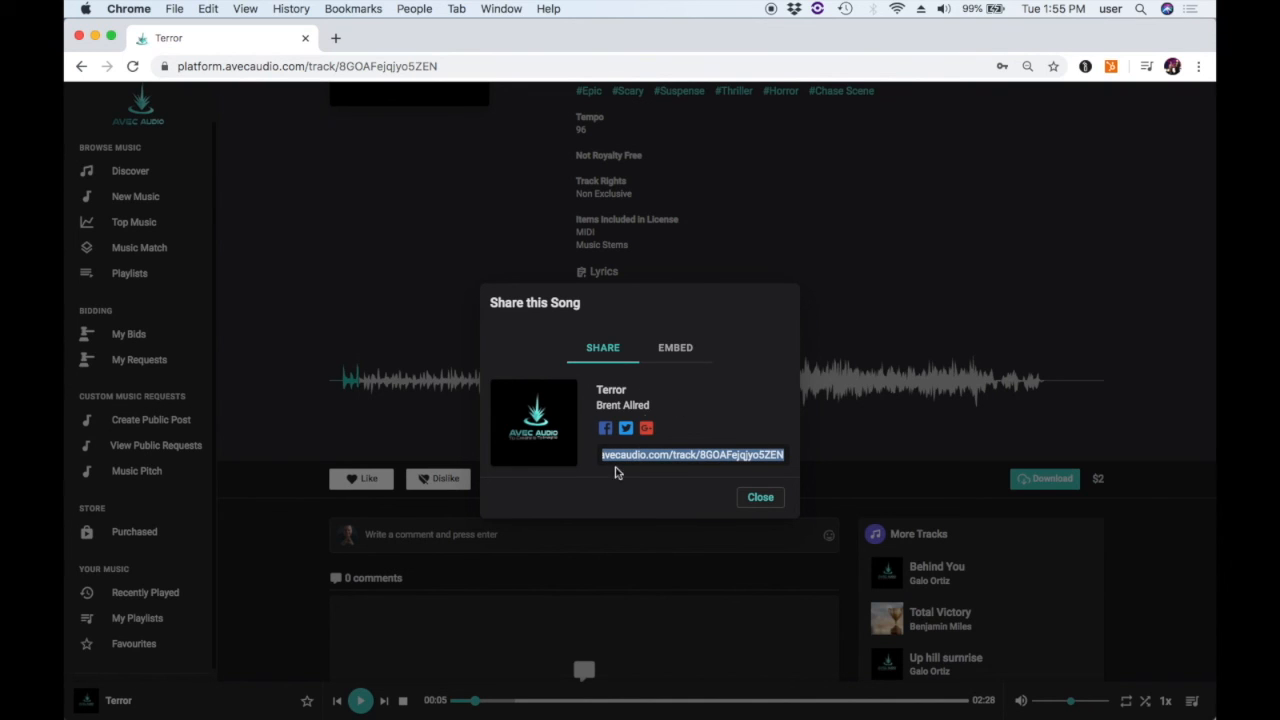
# - Show the track's embed options and change the embedded player's color to green #8cb025
pyautogui.click(686, 349)
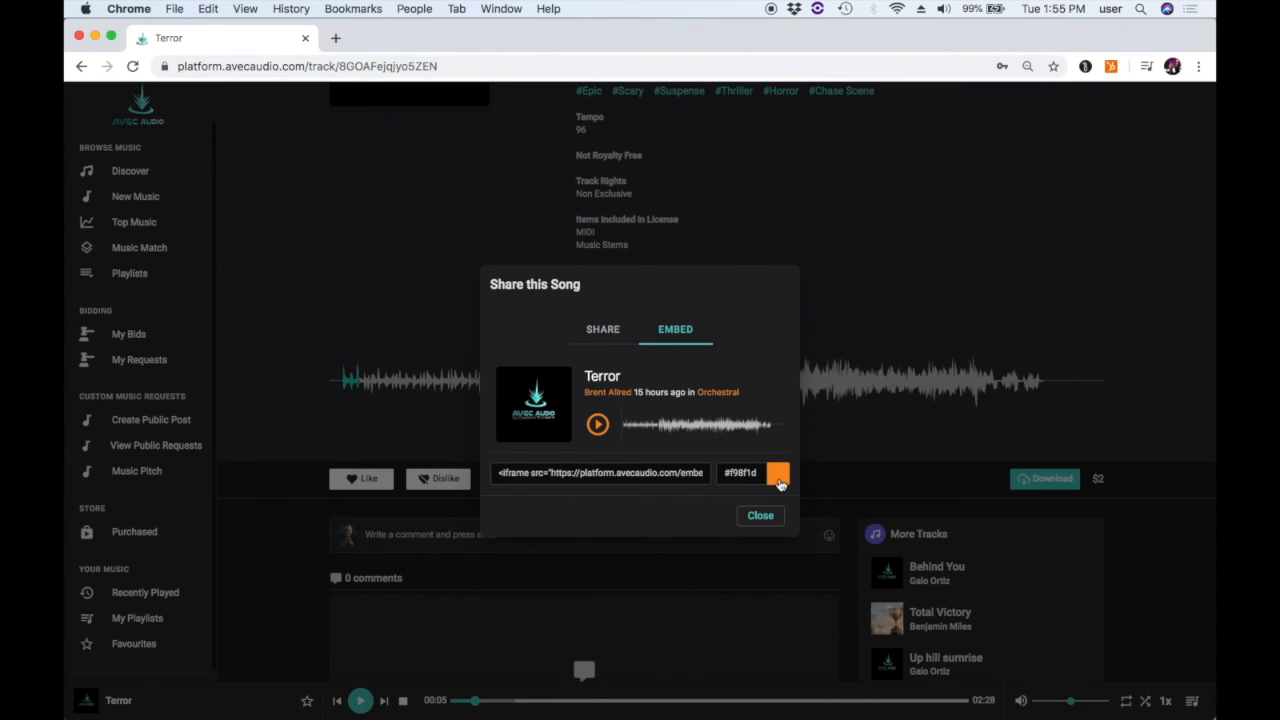
pyautogui.click(780, 480)
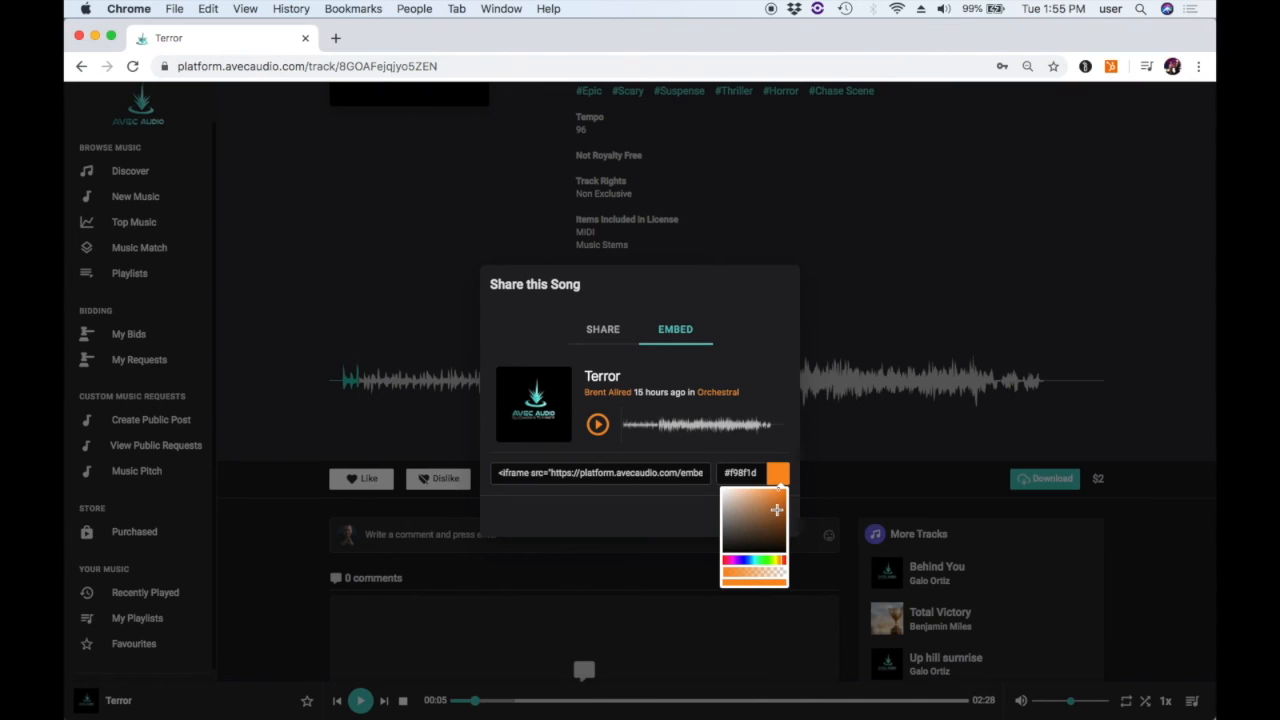
pyautogui.rightClick(748, 560)
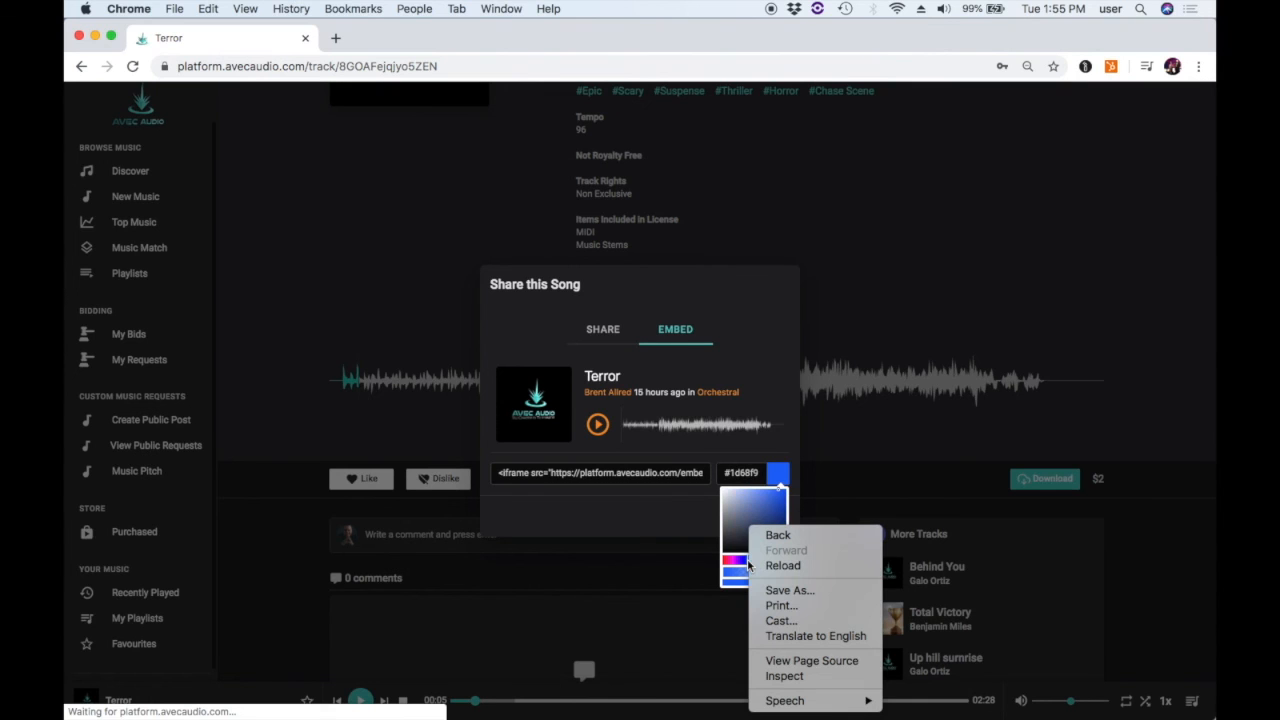
pyautogui.click(743, 503)
pyautogui.moveTo(761, 560); pyautogui.dragTo(773, 560)
pyautogui.click(773, 509)
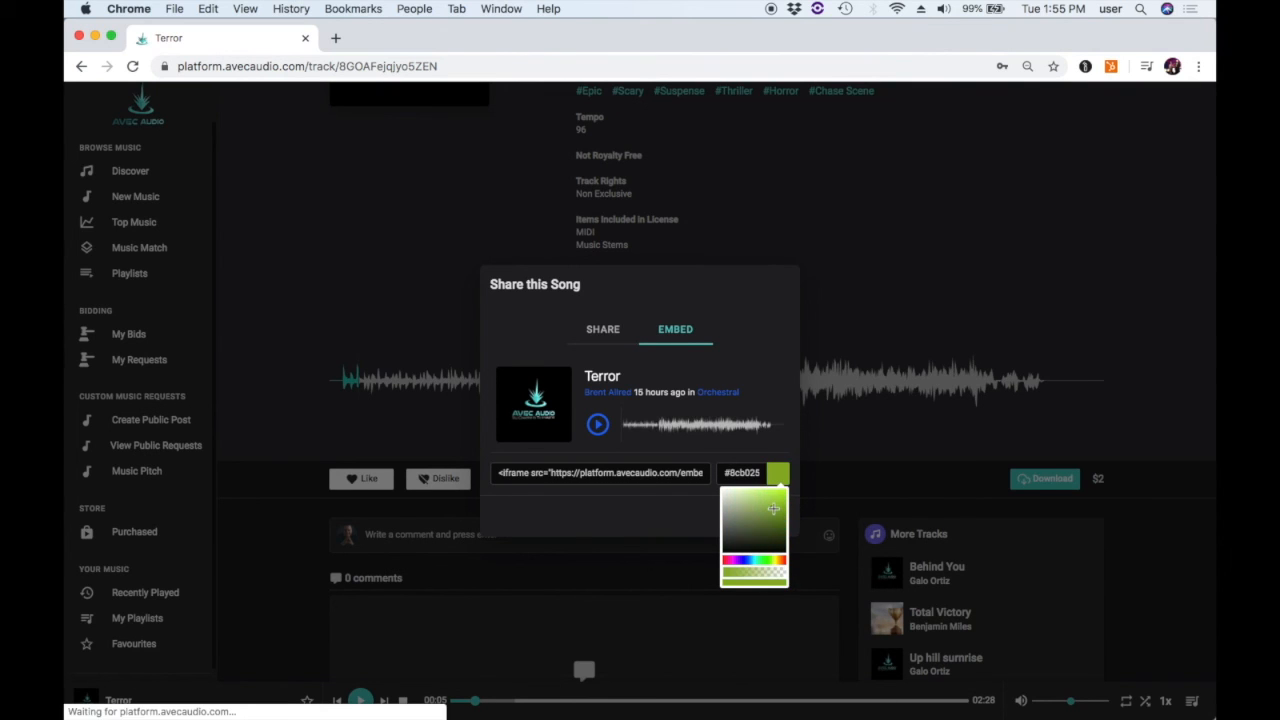
# - Try light green #b3d15a and dark green #60781a as the embedded player's color, and leave the sharing options
pyautogui.click(759, 501)
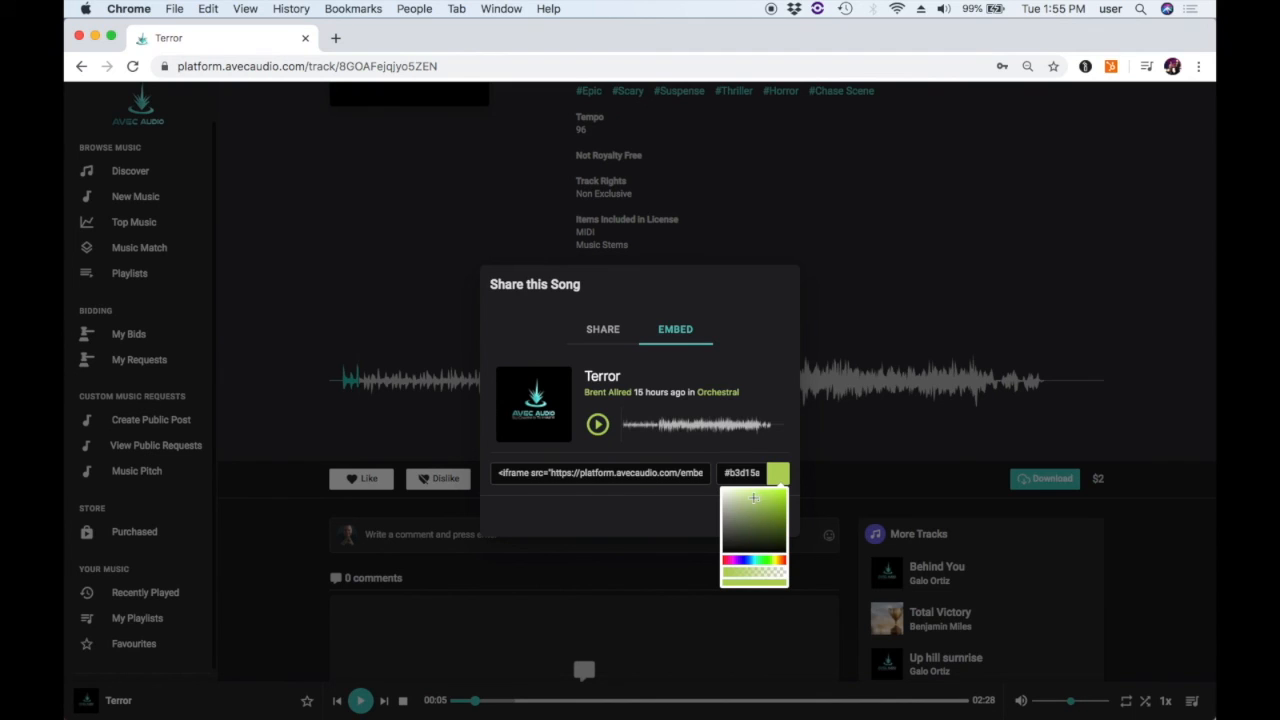
pyautogui.moveTo(770, 499); pyautogui.dragTo(771, 522)
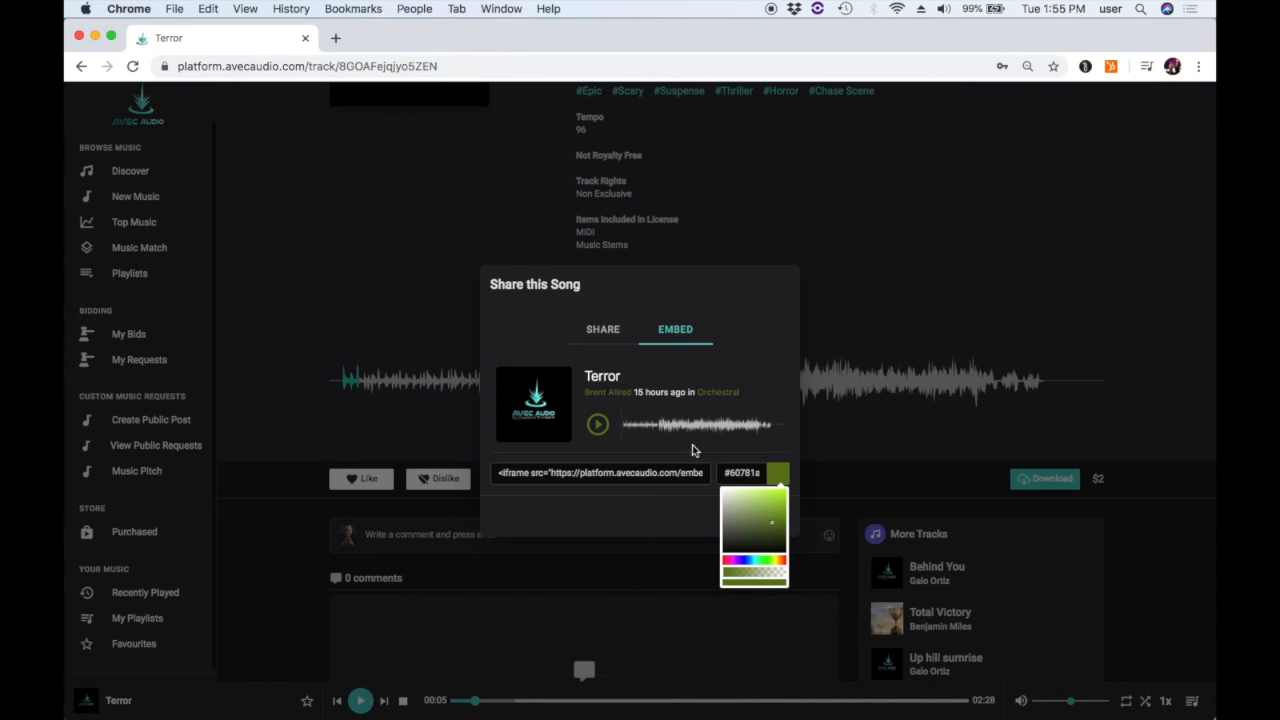
pyautogui.click(680, 538)
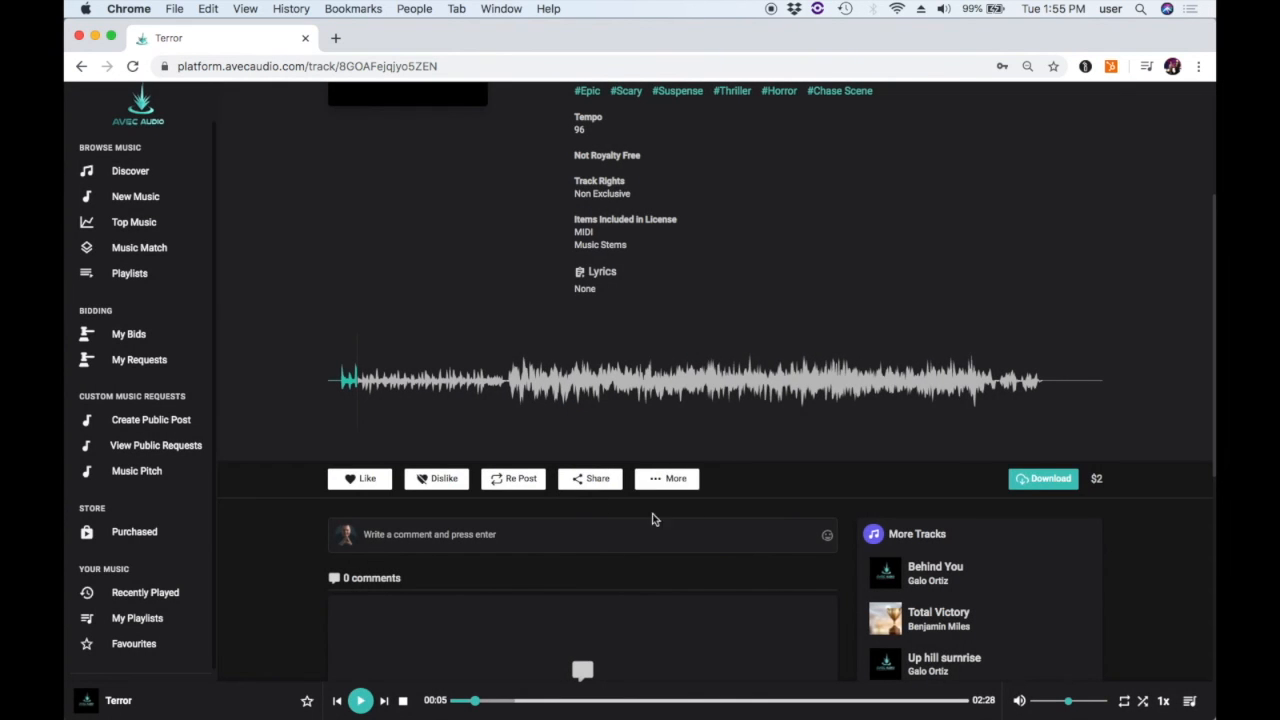
# - Reopen the track's embed options, select the whole iframe embed code and close the sharing dialog
pyautogui.click(682, 484)
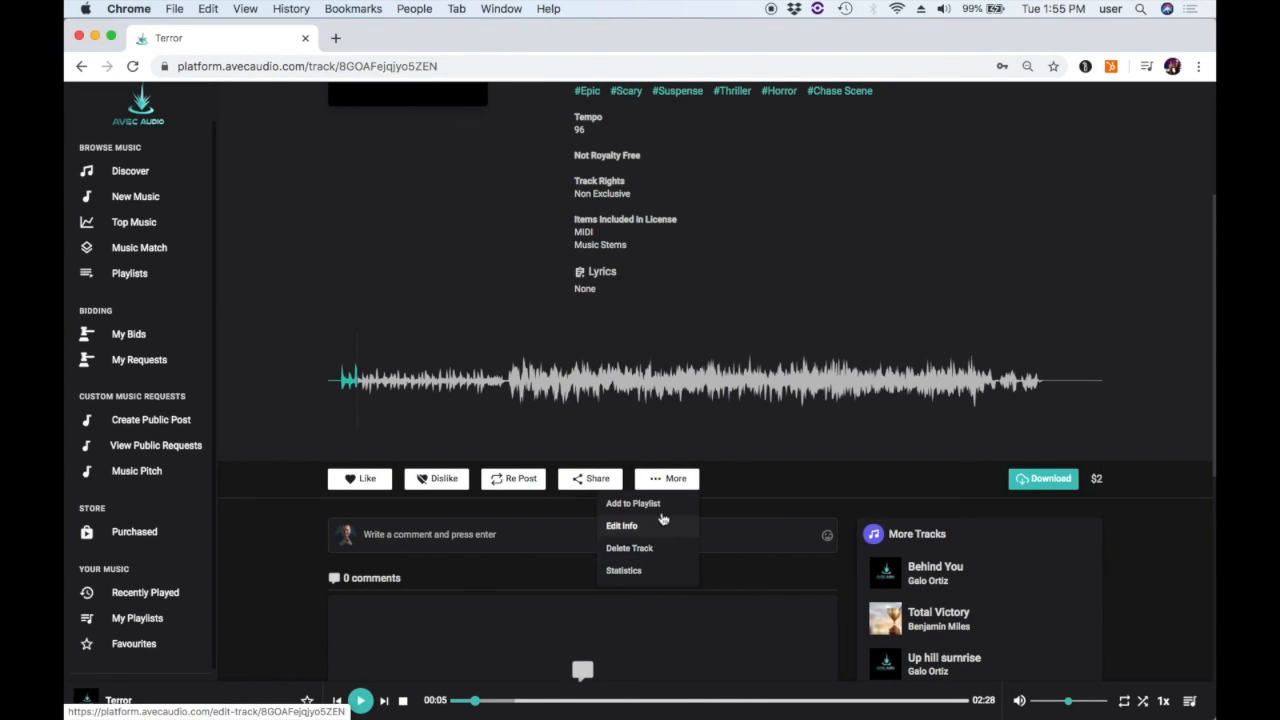
pyautogui.click(592, 478)
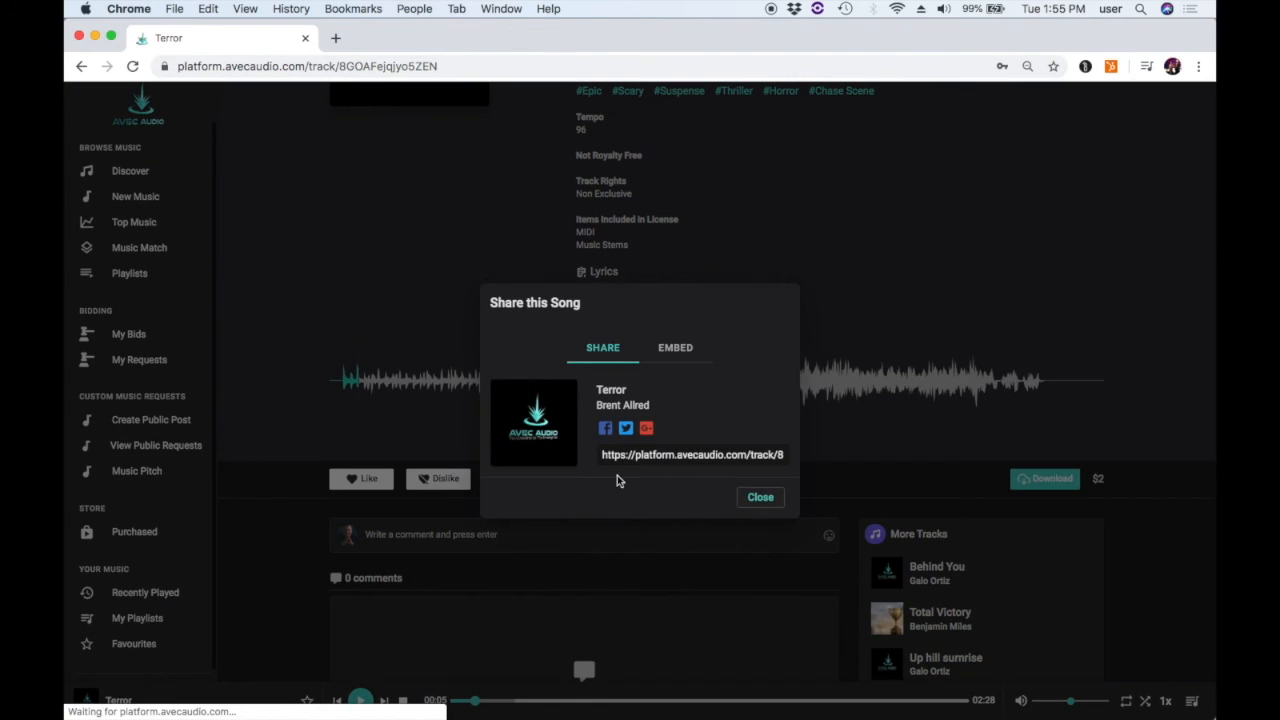
pyautogui.click(684, 352)
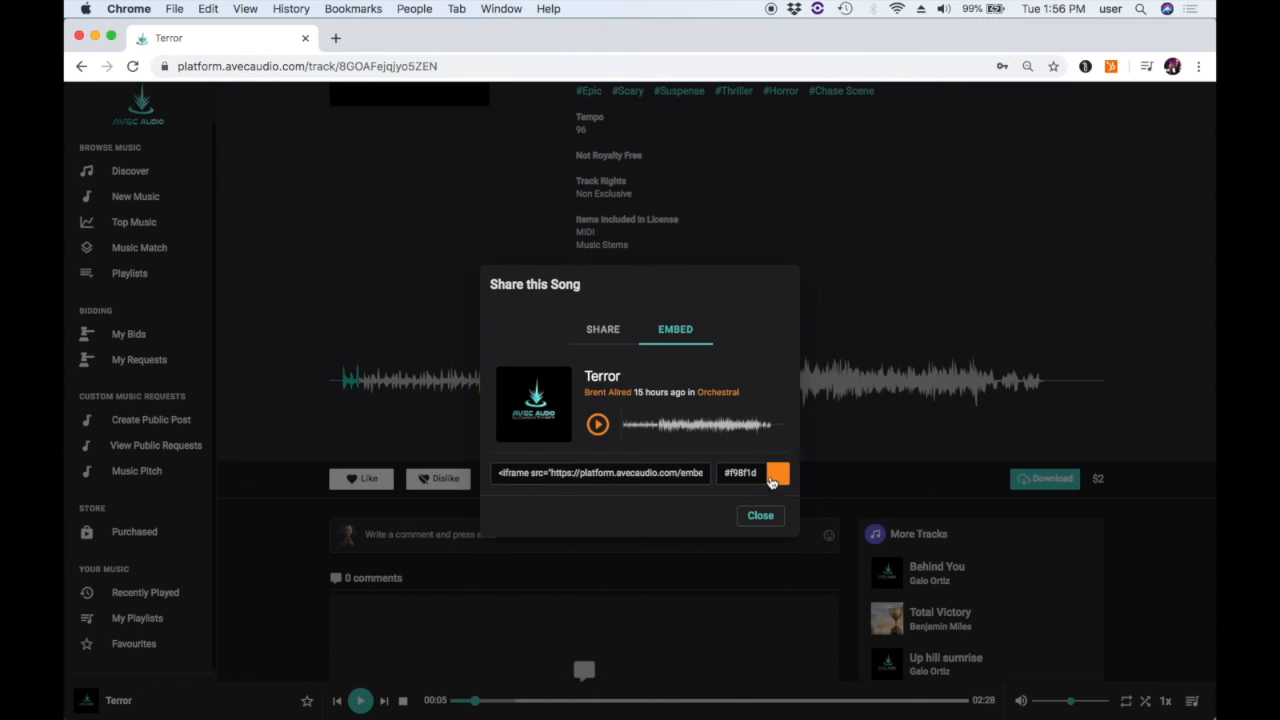
pyautogui.moveTo(495, 470); pyautogui.dragTo(709, 472)
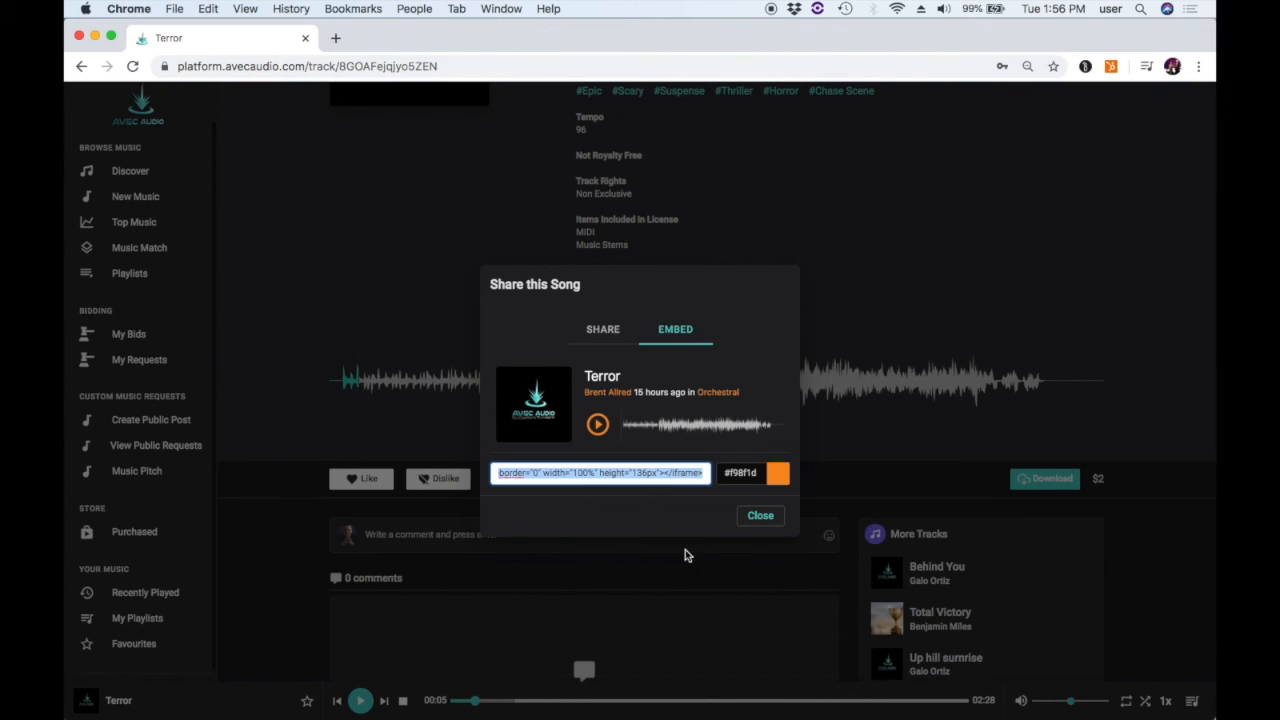
pyautogui.click(776, 520)
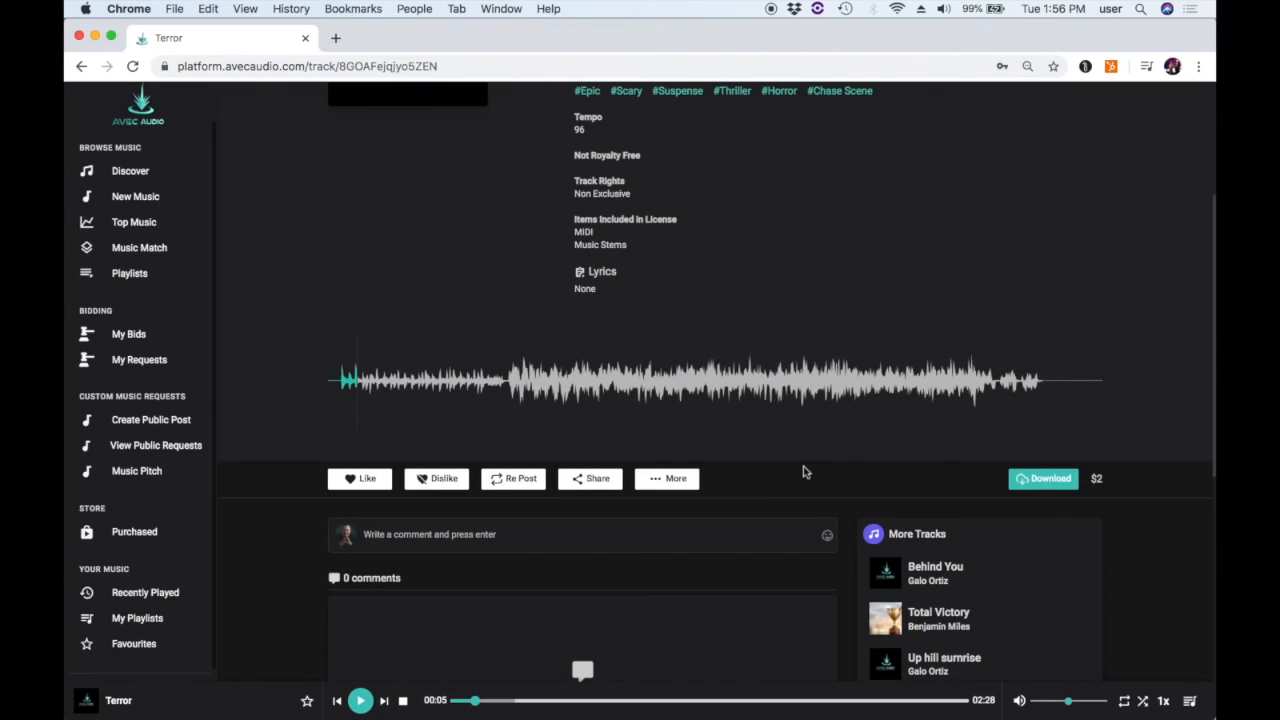
# - Show the track's additional options and open its information for editing
pyautogui.scroll(5, 803, 471)
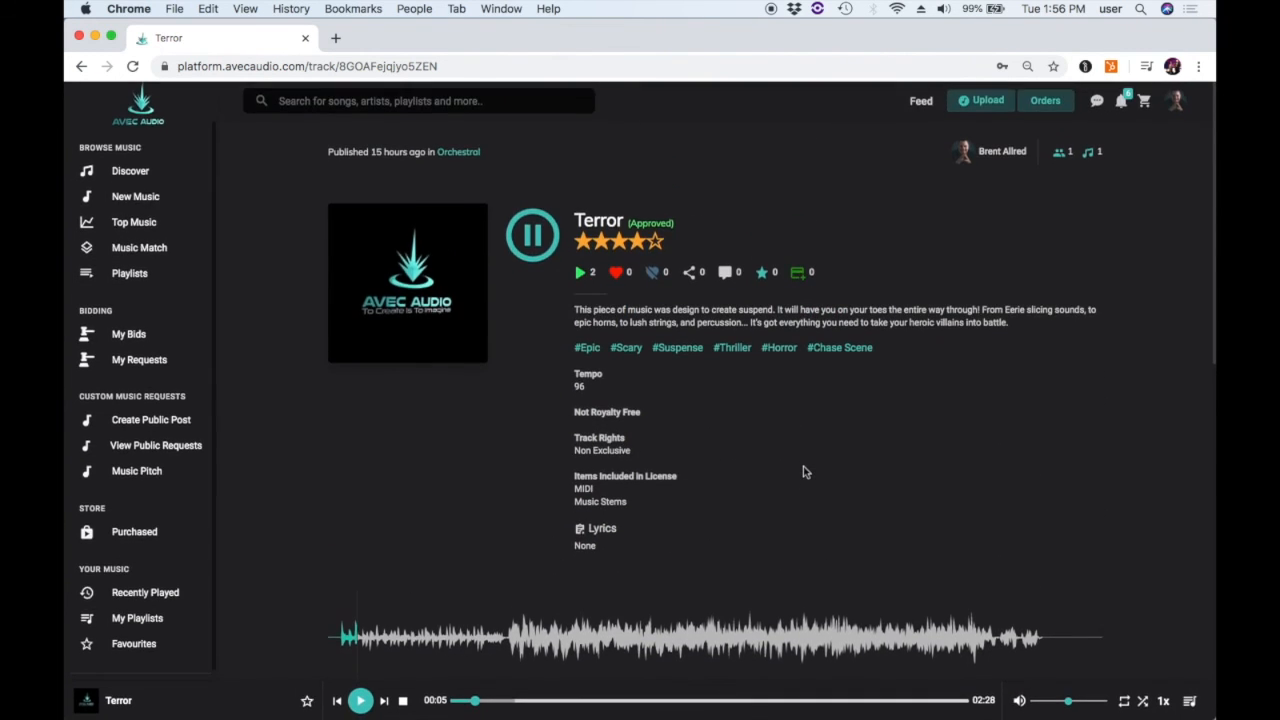
pyautogui.scroll(-5, 803, 471)
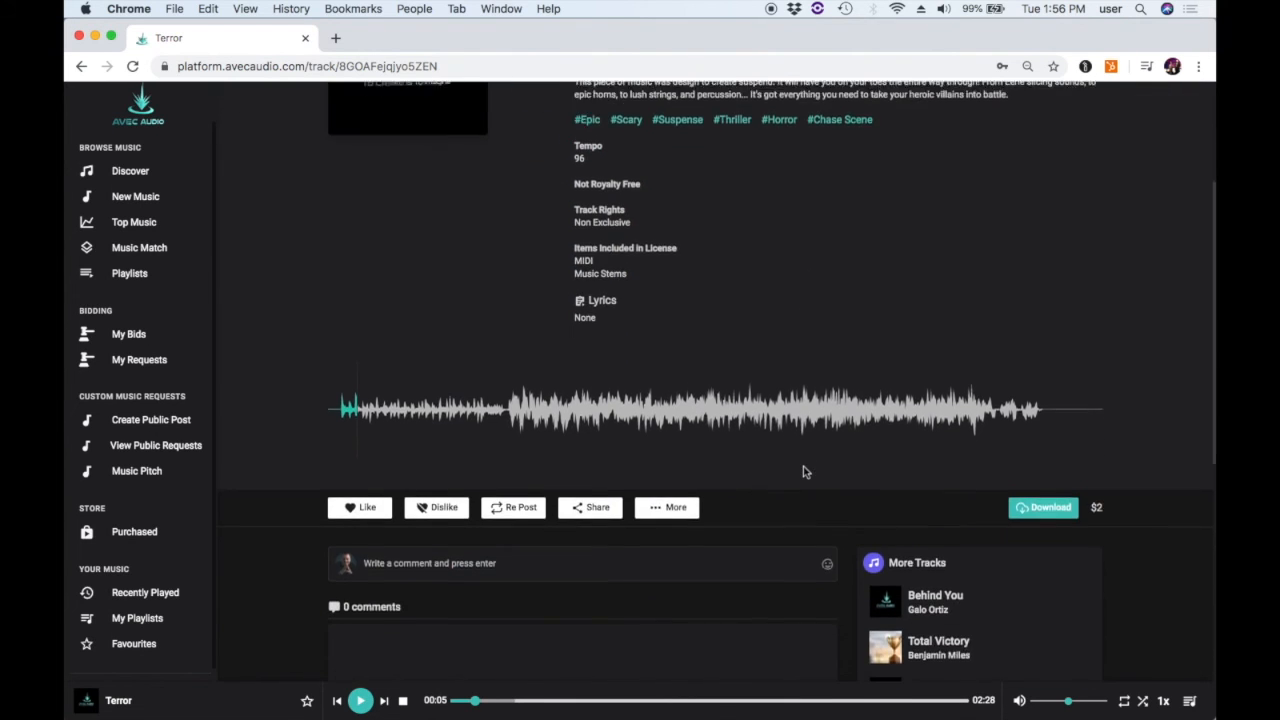
pyautogui.scroll(-2, 803, 466)
pyautogui.click(662, 381)
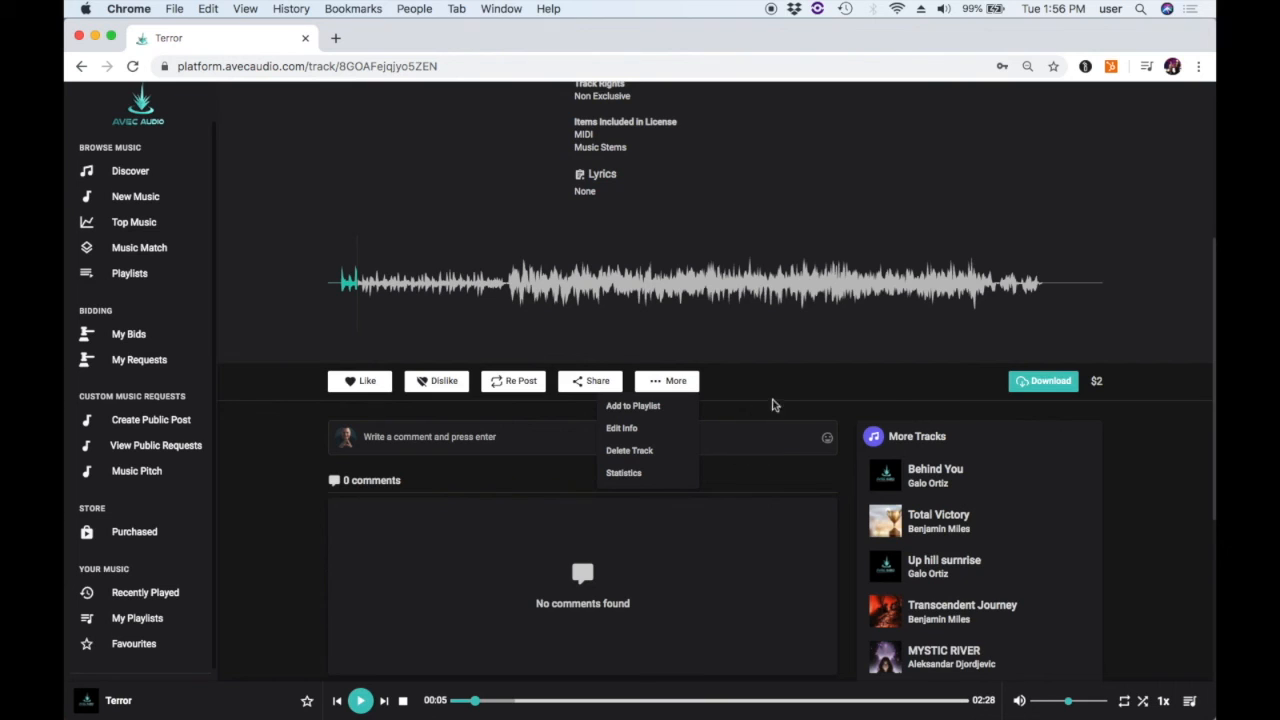
pyautogui.scroll(1, 785, 359)
pyautogui.scroll(1, 785, 355)
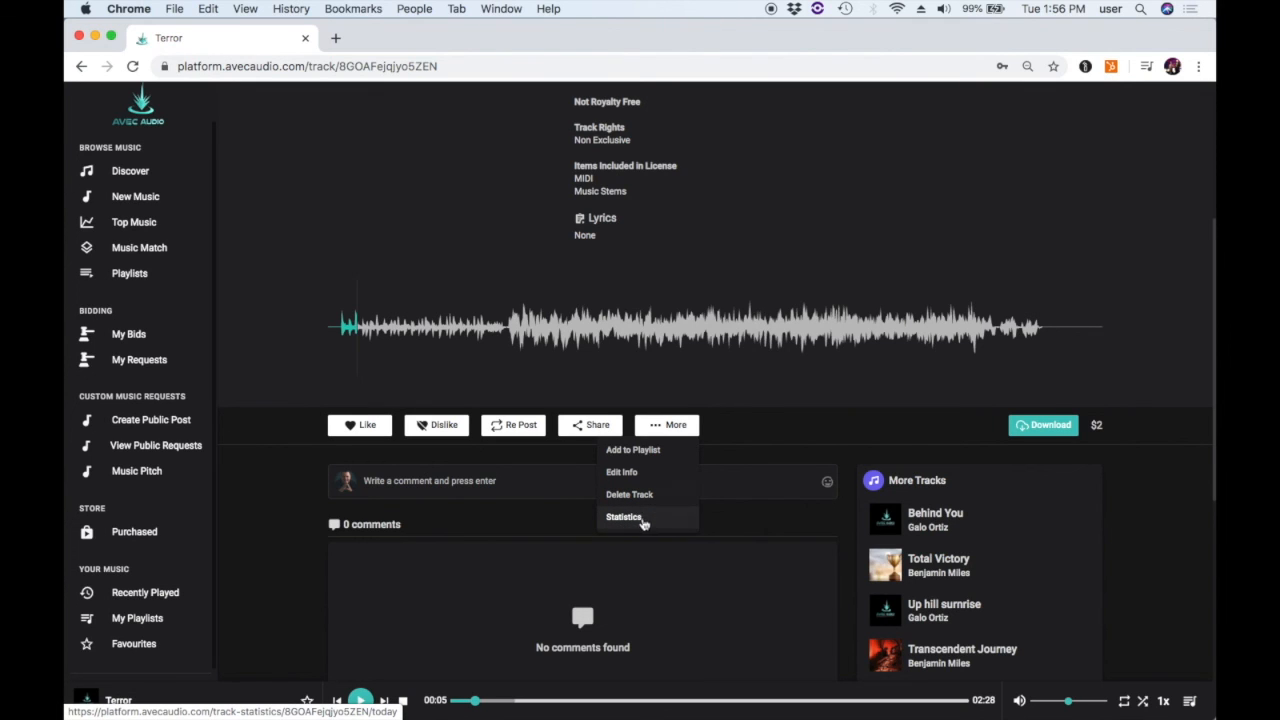
pyautogui.click(642, 474)
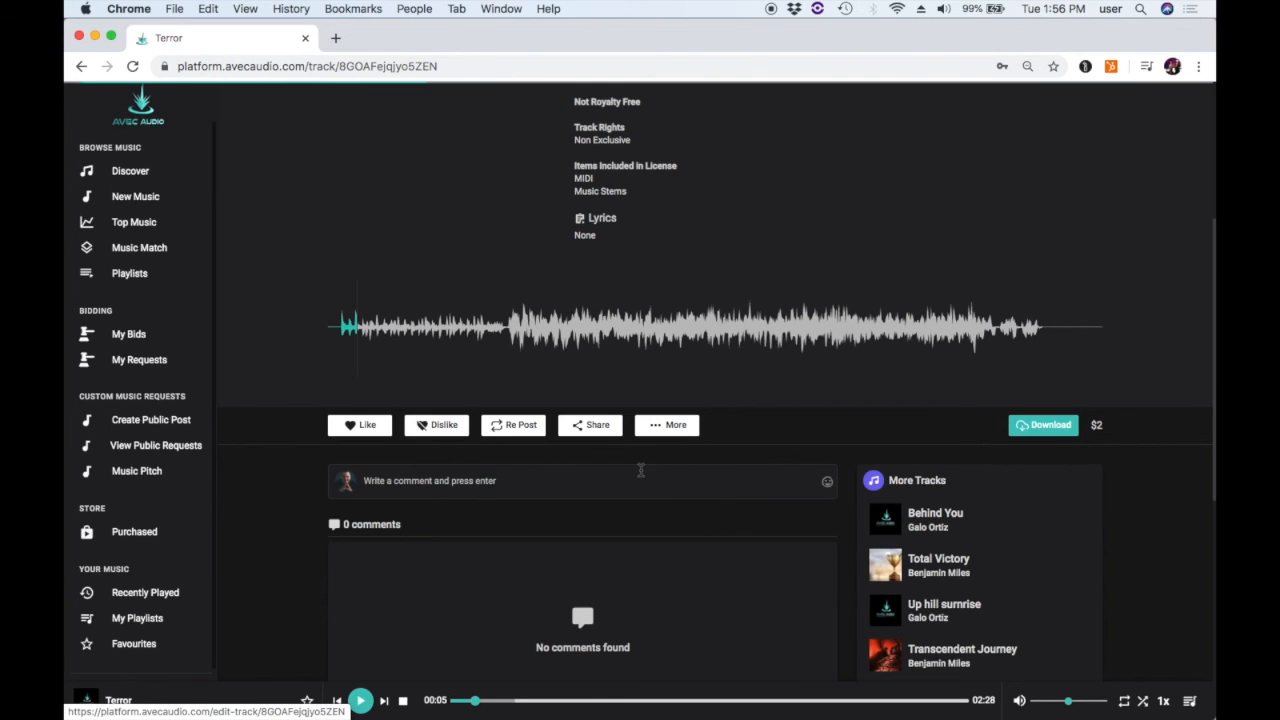
# - Look through the track's editable information, including copyright, royalty splits, genre, tags, description and items included in the purchase
pyautogui.scroll(-10, 1015, 469)
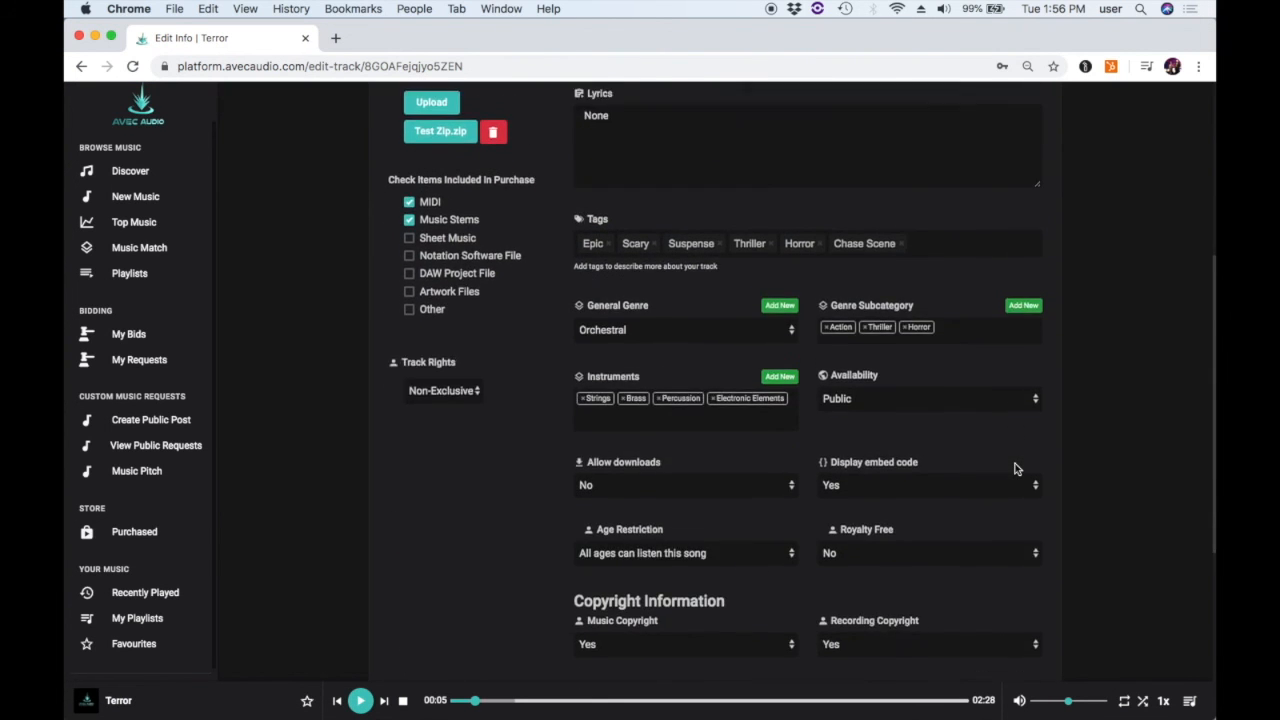
pyautogui.scroll(6, 1108, 310)
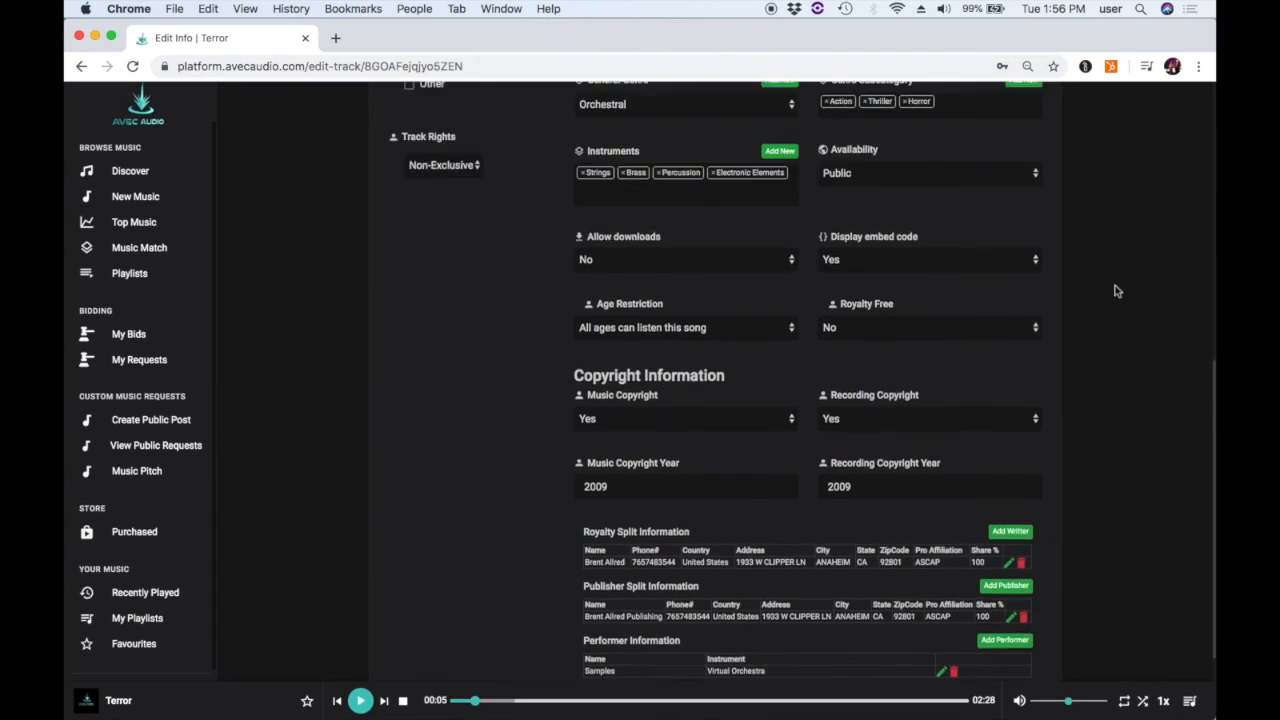
pyautogui.scroll(3, 1117, 291)
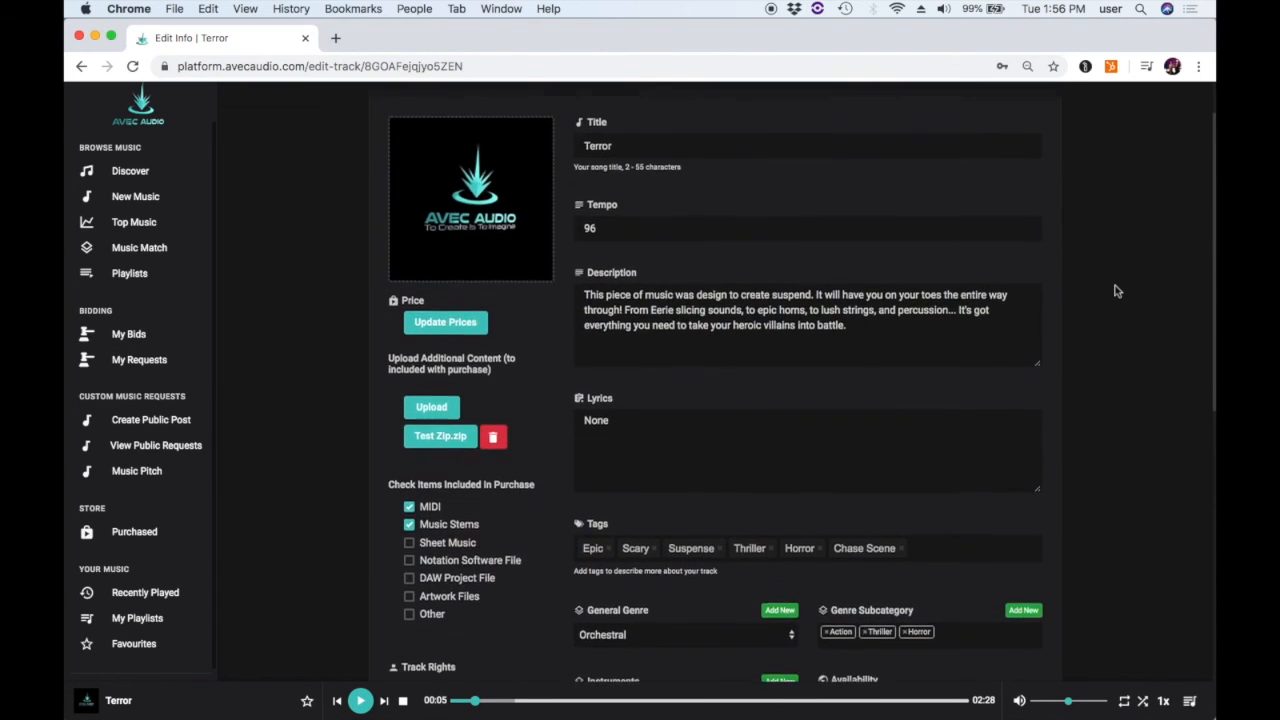